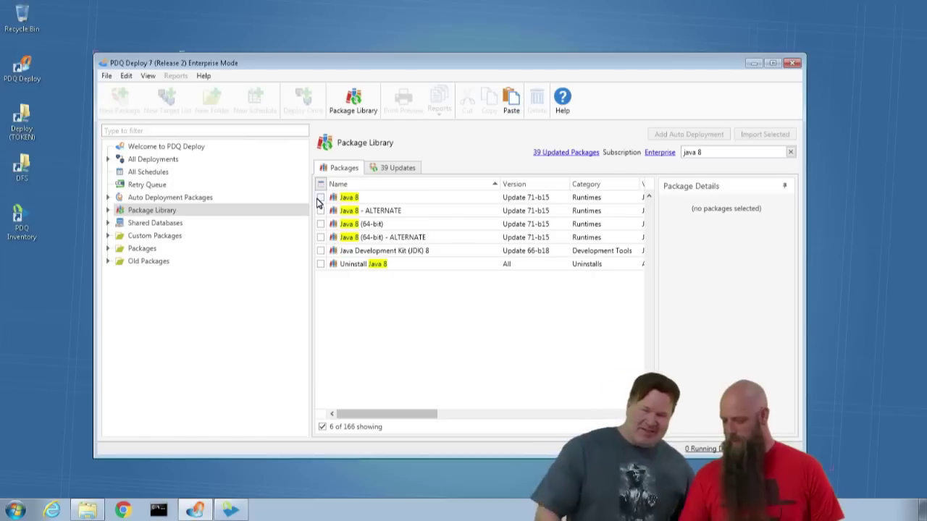
Step: Select the 32-bit Java 8 package in the filtered Package Library list
{"action": "left_click", "coordinate": [320, 199]}
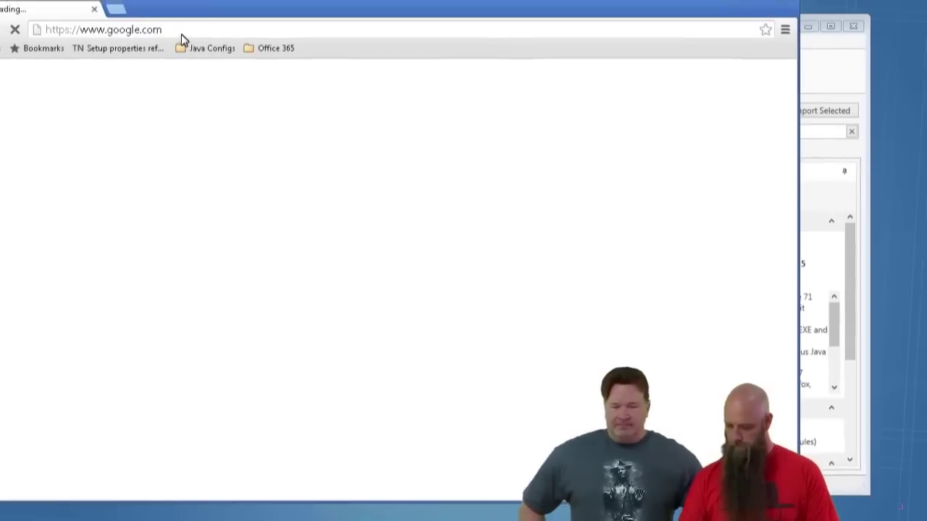
Step: In Chrome, search the web for "java 8 psu vs cpu" and open Oracle's article explaining Java CPU and PSU releases
{"action": "left_click", "coordinate": [181, 34]}
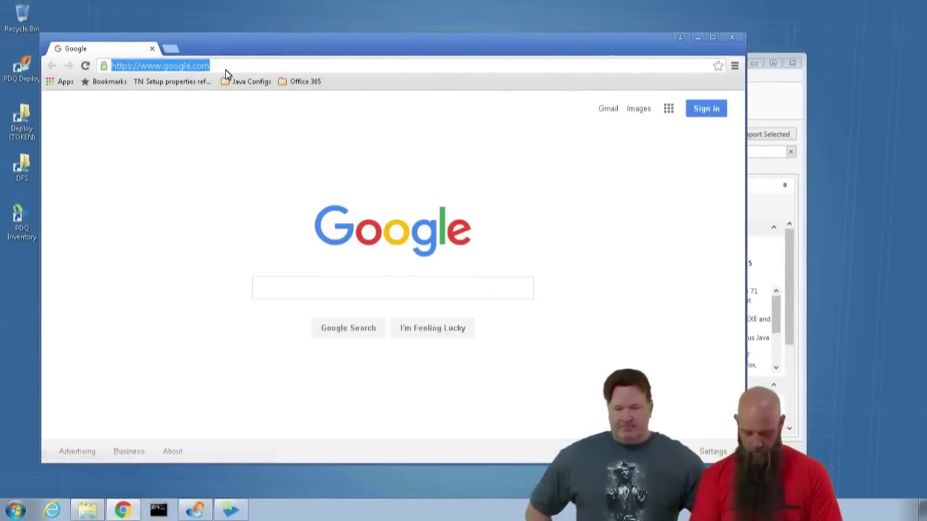
{"action": "type", "text": "java"}
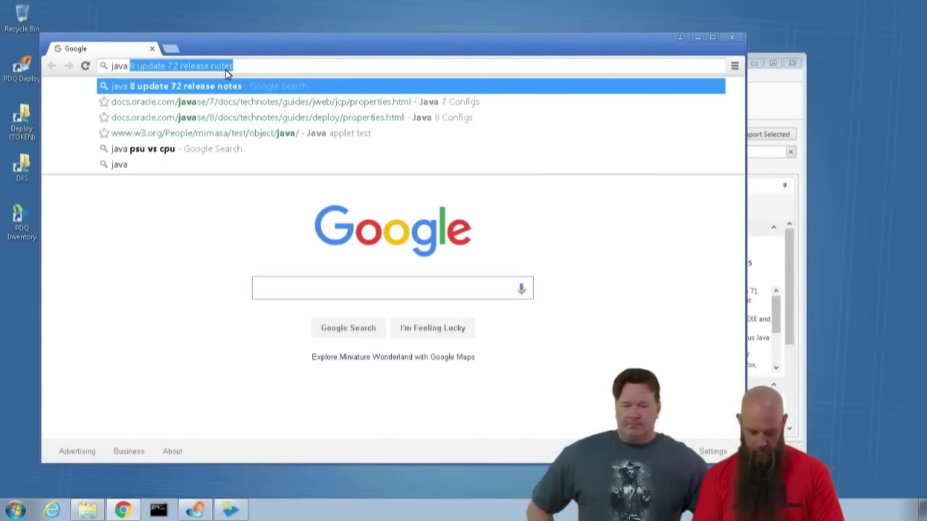
{"action": "type", "text": " 8 psu "}
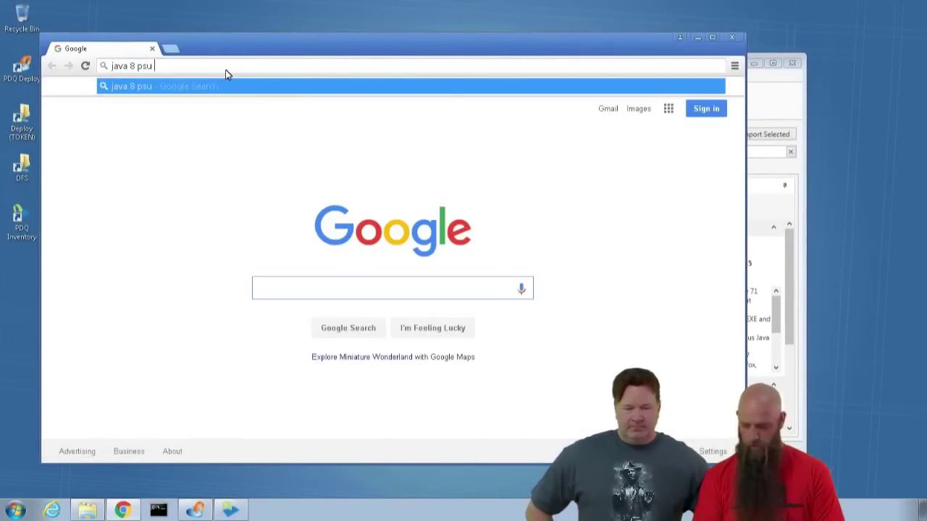
{"action": "type", "text": "vs cpu"}
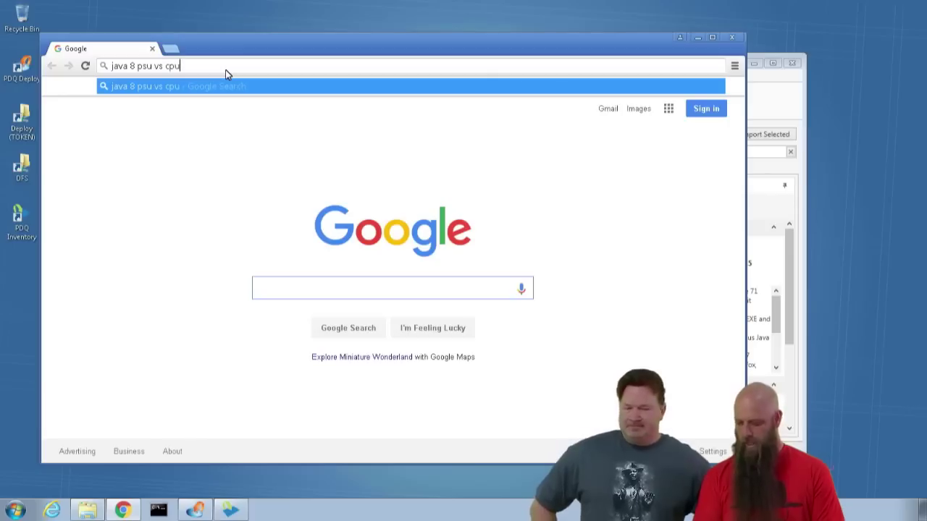
{"action": "key", "text": "Return"}
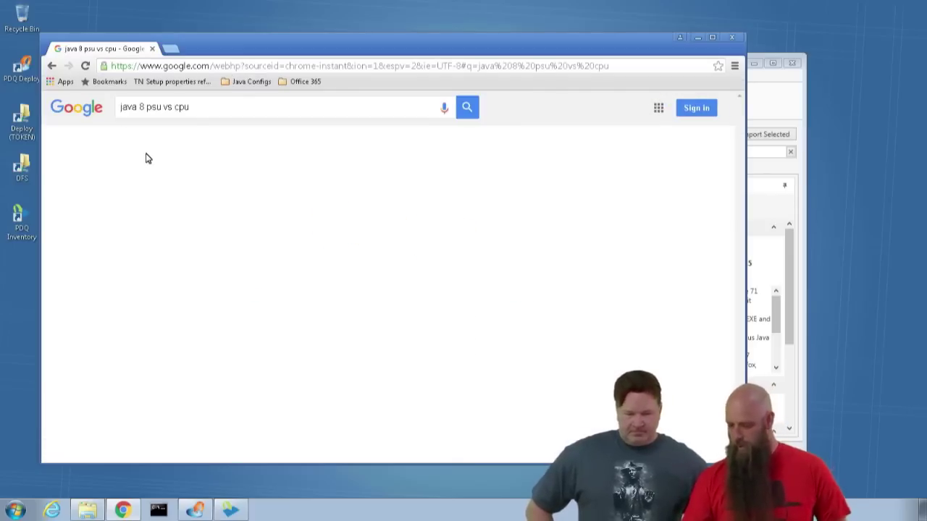
{"action": "left_click", "coordinate": [169, 197]}
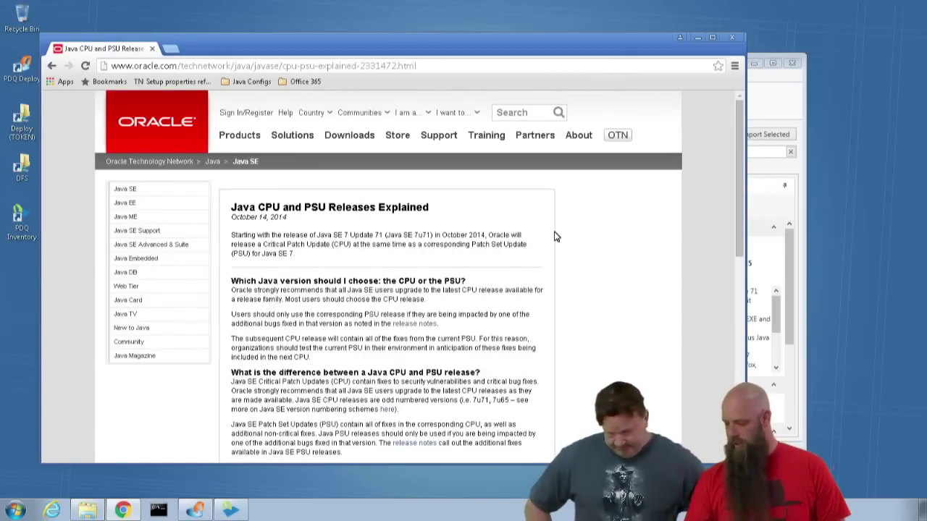
Step: Highlight the sentence "Most users should choose the CPU release" in the Oracle article
{"action": "scroll", "coordinate": [552, 236], "scroll_direction": "down", "scroll_amount": 1}
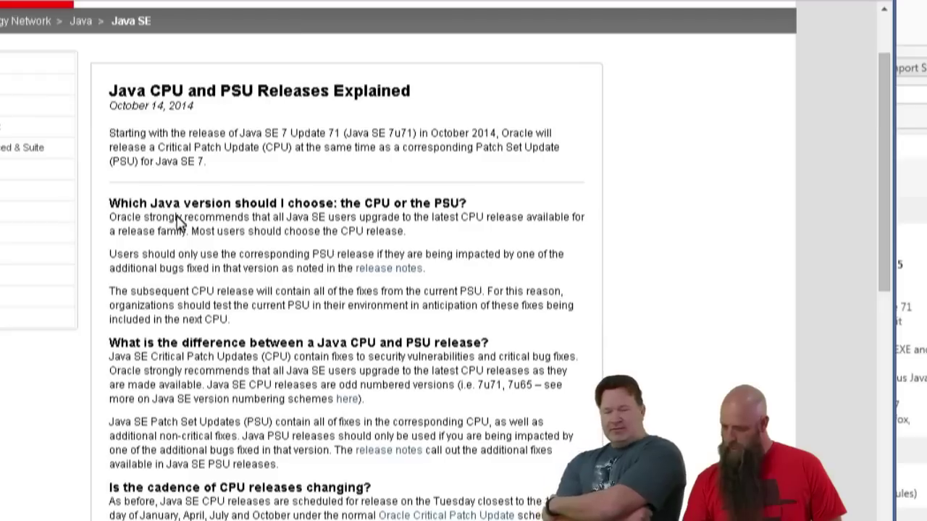
{"action": "left_click_drag", "start_coordinate": [192, 231], "coordinate": [430, 240]}
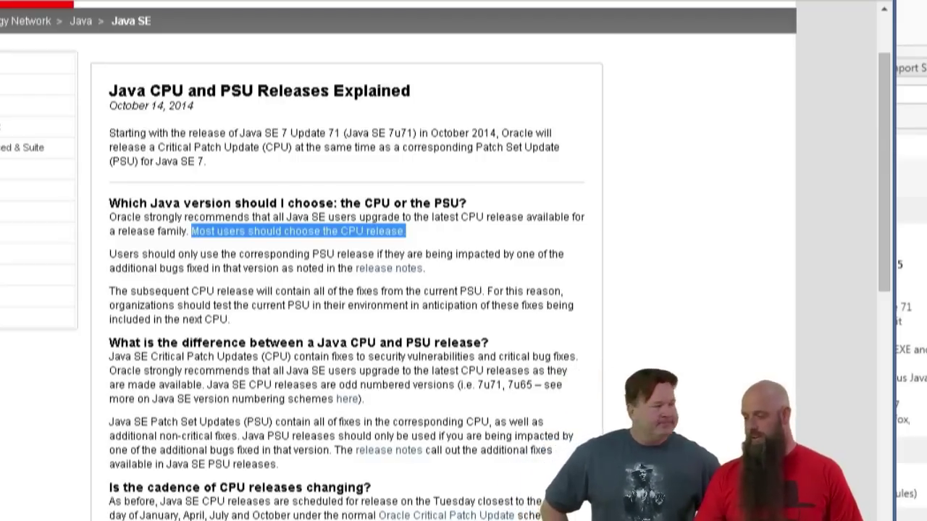
Step: Switch back to PDQ Deploy, add Java 8 (64-bit) to the selection, and import both packages while checking the download progress
{"action": "key", "text": "alt+Tab"}
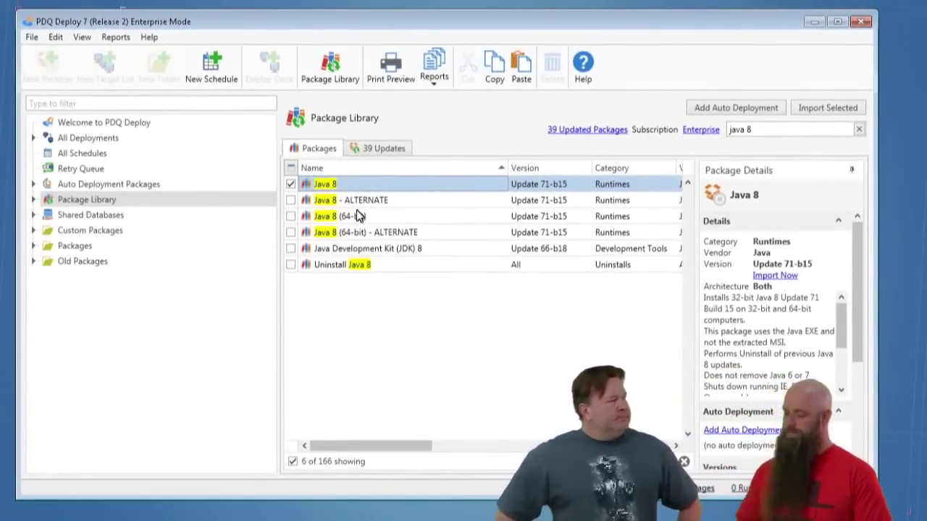
{"action": "left_click", "coordinate": [291, 215]}
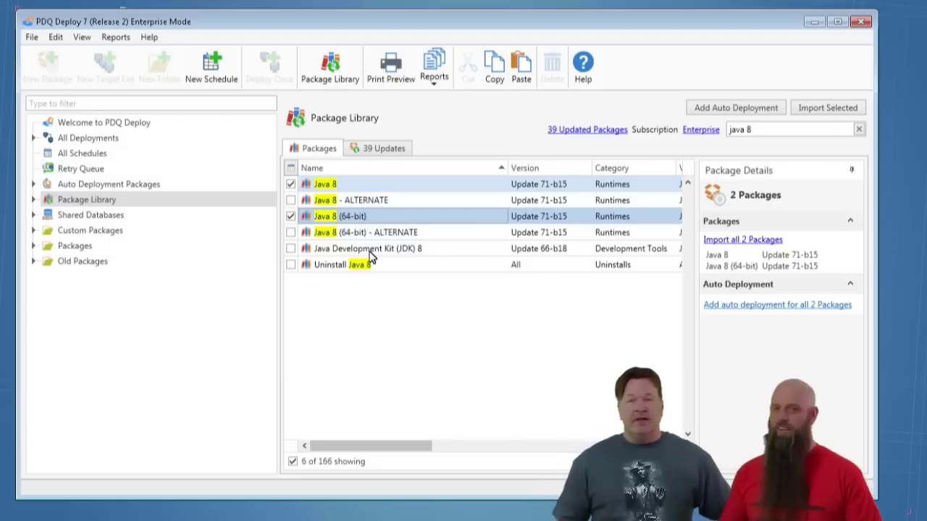
{"action": "left_click", "coordinate": [844, 115]}
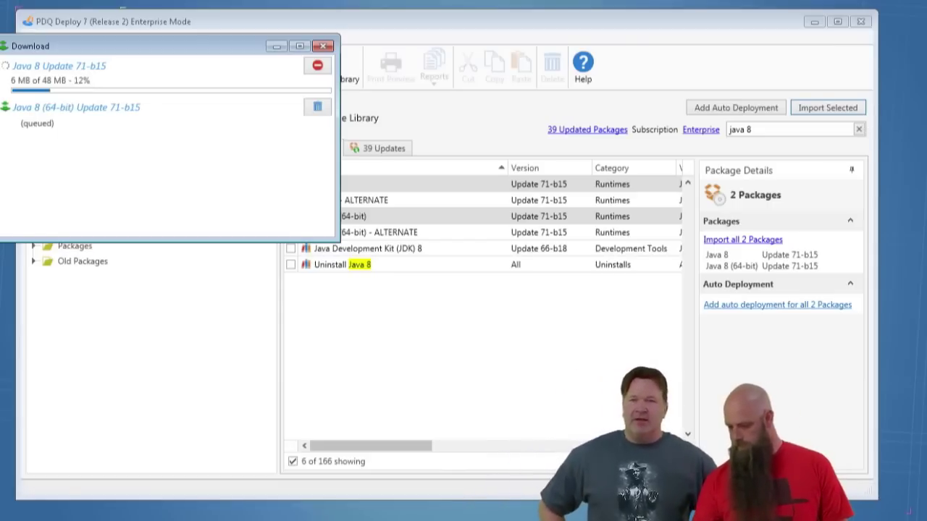
{"action": "left_click", "coordinate": [464, 32]}
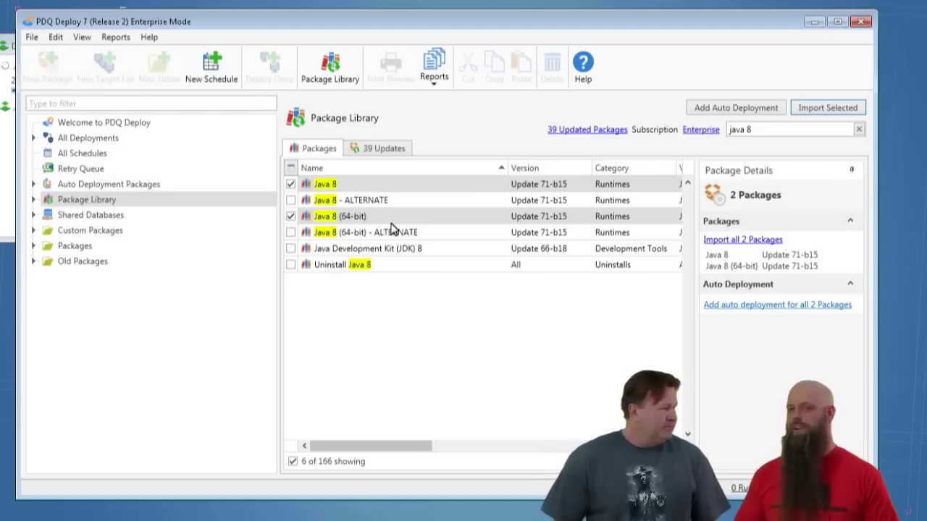
{"action": "left_click", "coordinate": [3, 238]}
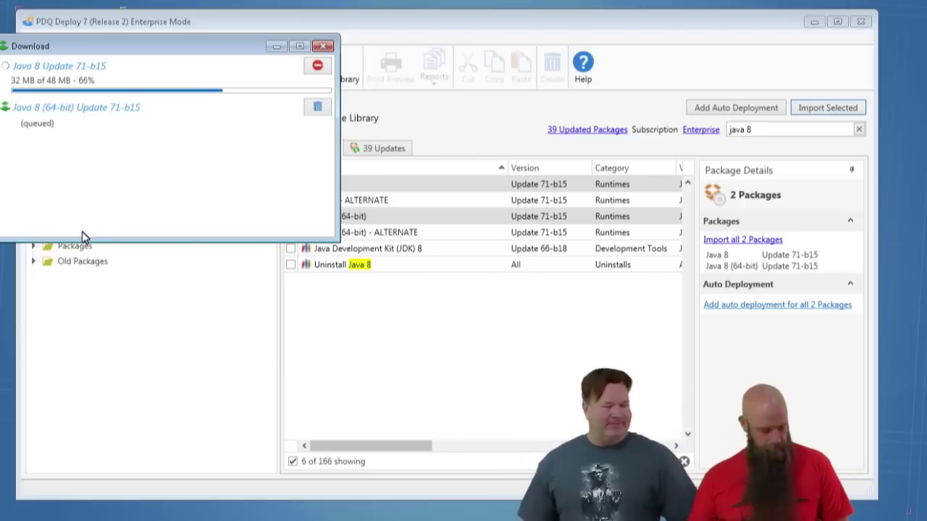
Step: Switch to PDQ Inventory and compare the Java 8 32-bit (Latest) and Java 8 32-bit (Old) collections in the Collection Library
{"action": "left_click", "coordinate": [182, 517]}
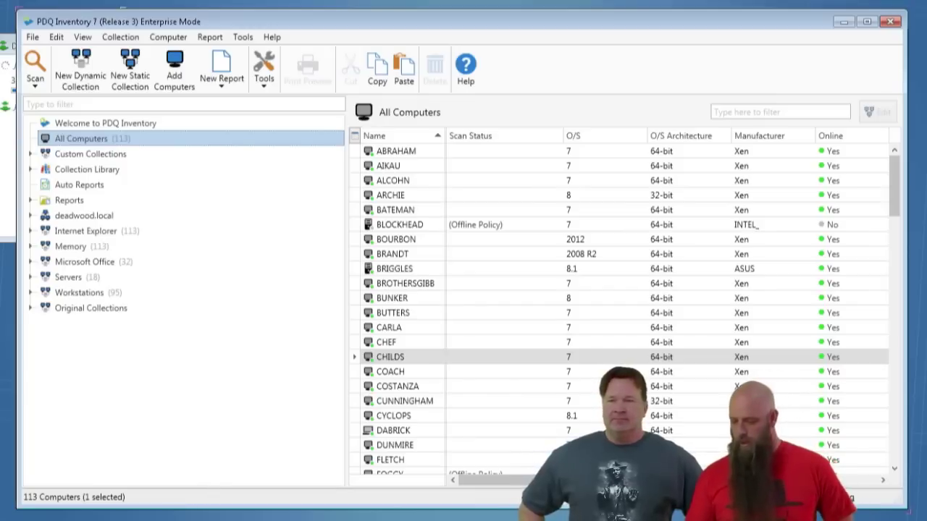
{"action": "left_click", "coordinate": [31, 170]}
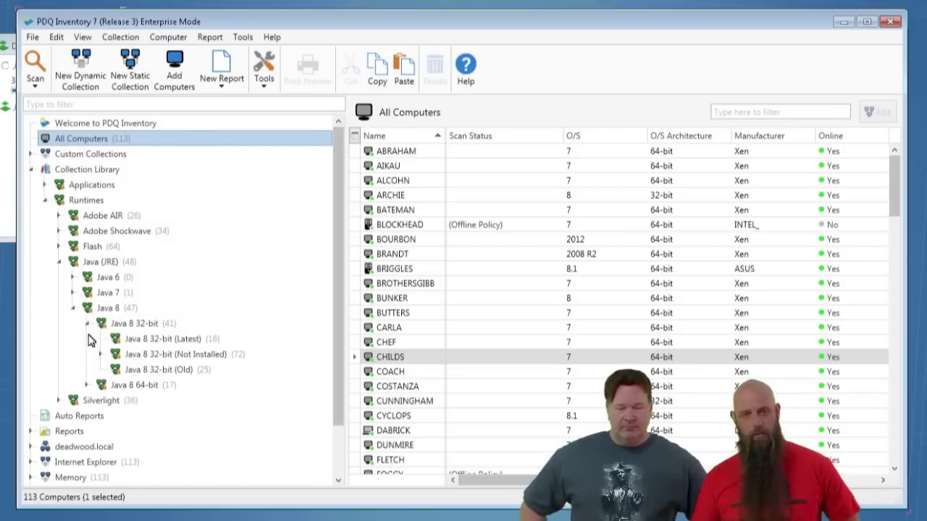
{"action": "left_click", "coordinate": [158, 340]}
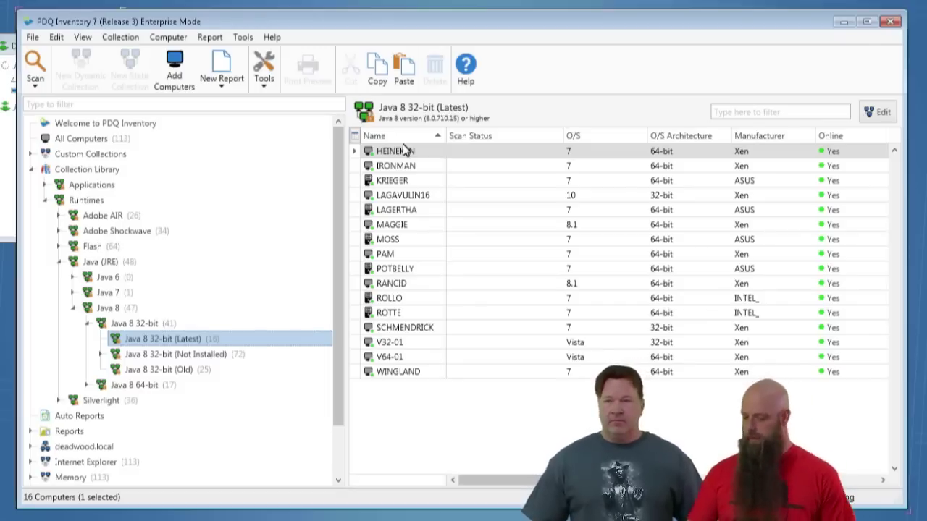
{"action": "left_click", "coordinate": [174, 375]}
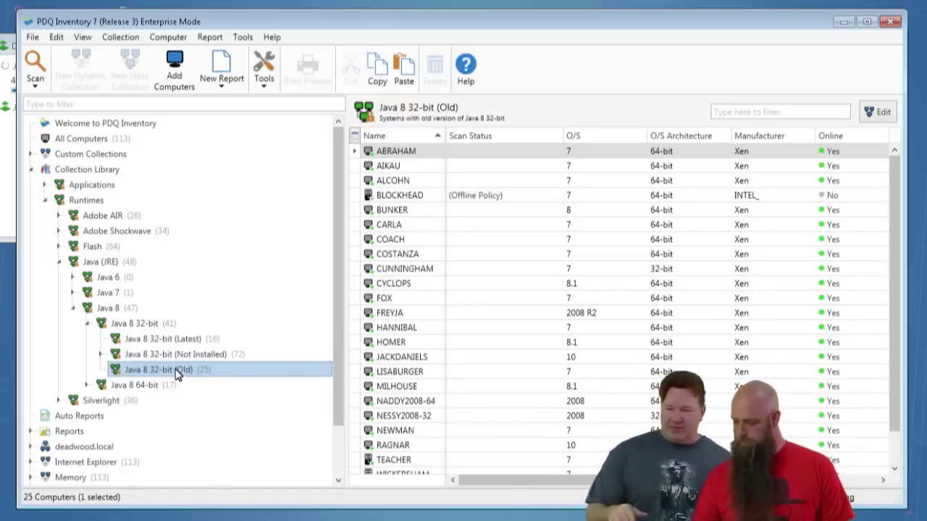
{"action": "left_click", "coordinate": [180, 342]}
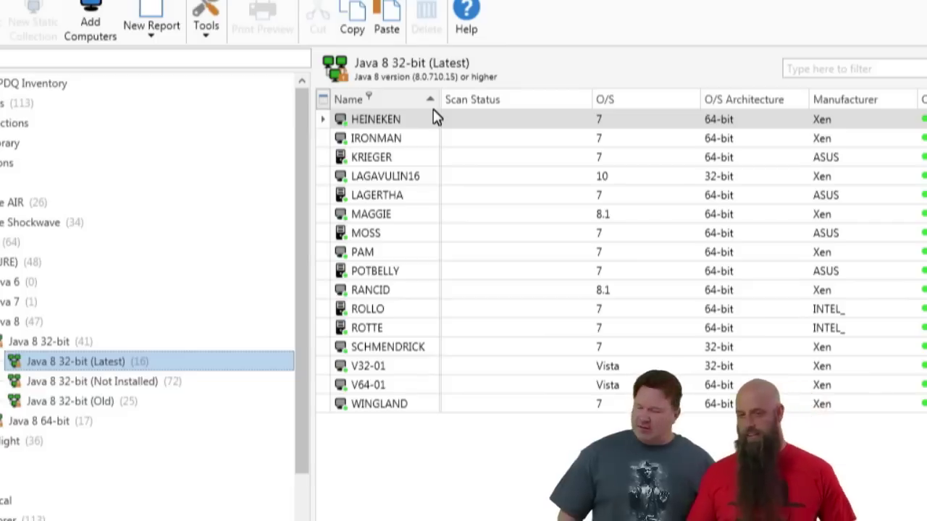
{"action": "left_click", "coordinate": [100, 411]}
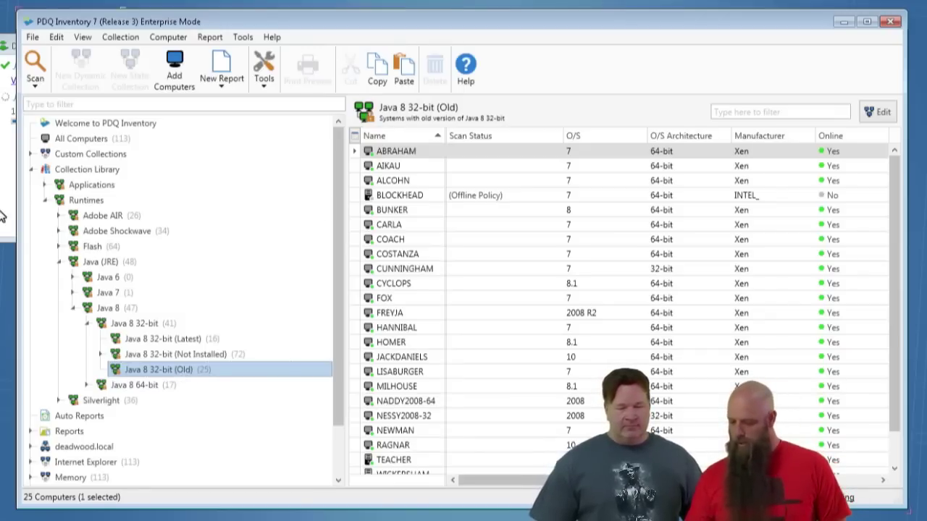
Step: Switch to PDQ Deploy, move the Java 8 Update 60-b27 package into the Old Packages folder, and collapse that folder
{"action": "left_click", "coordinate": [45, 82]}
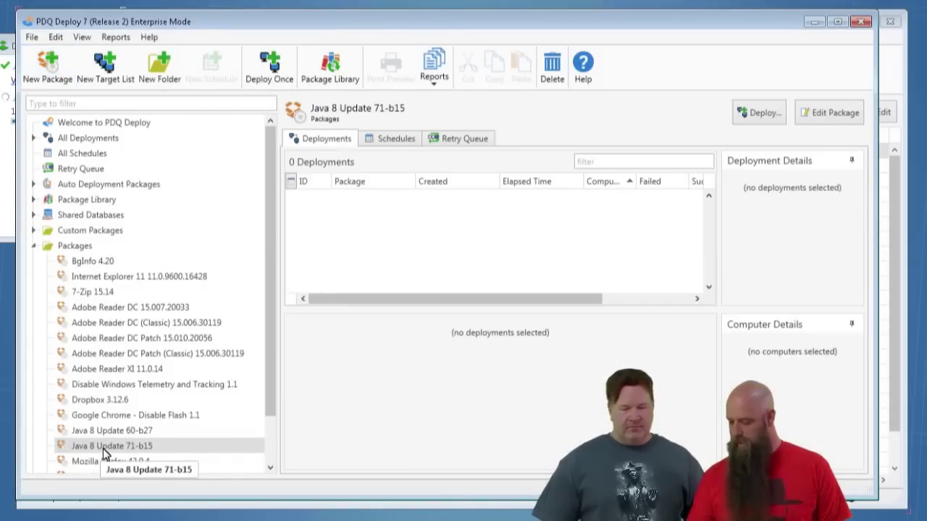
{"action": "scroll", "coordinate": [133, 443], "scroll_direction": "down", "scroll_amount": 1}
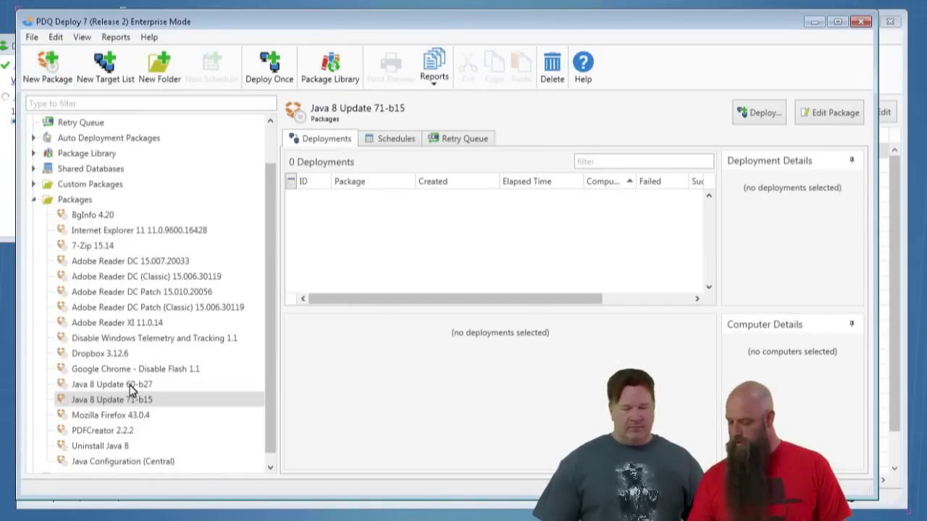
{"action": "scroll", "coordinate": [130, 389], "scroll_direction": "down", "scroll_amount": 1}
{"action": "left_click_drag", "start_coordinate": [129, 376], "coordinate": [67, 467]}
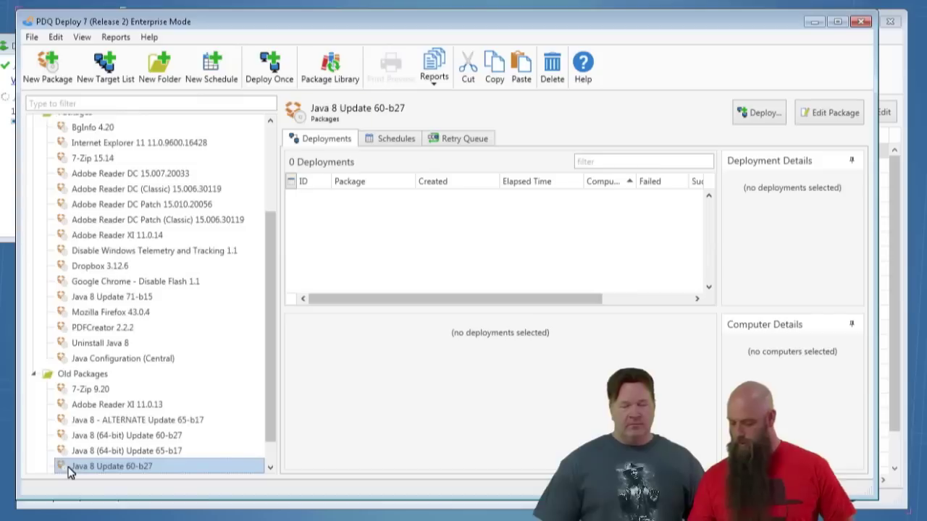
{"action": "left_click", "coordinate": [36, 376]}
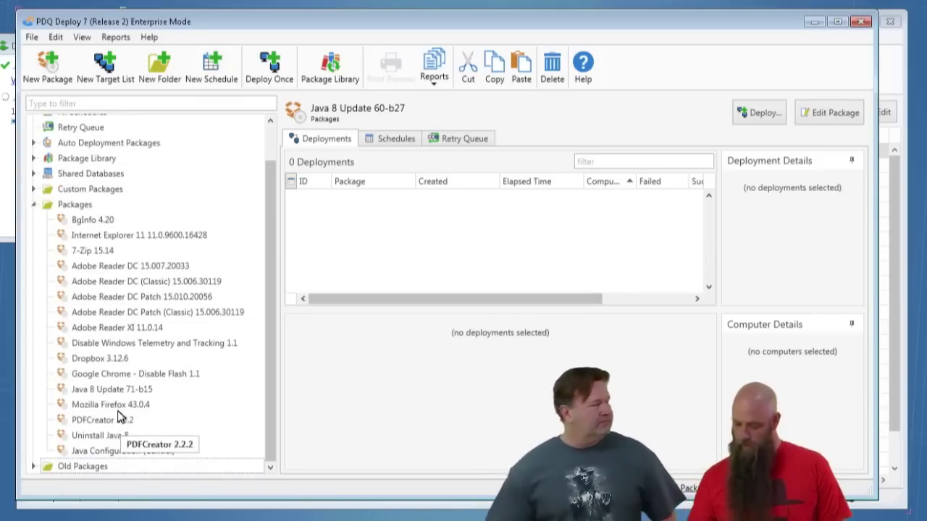
Step: Open the Java 8 Update 71-b15 package for editing and view its Kill Browsers / Java command step
{"action": "left_click", "coordinate": [118, 392]}
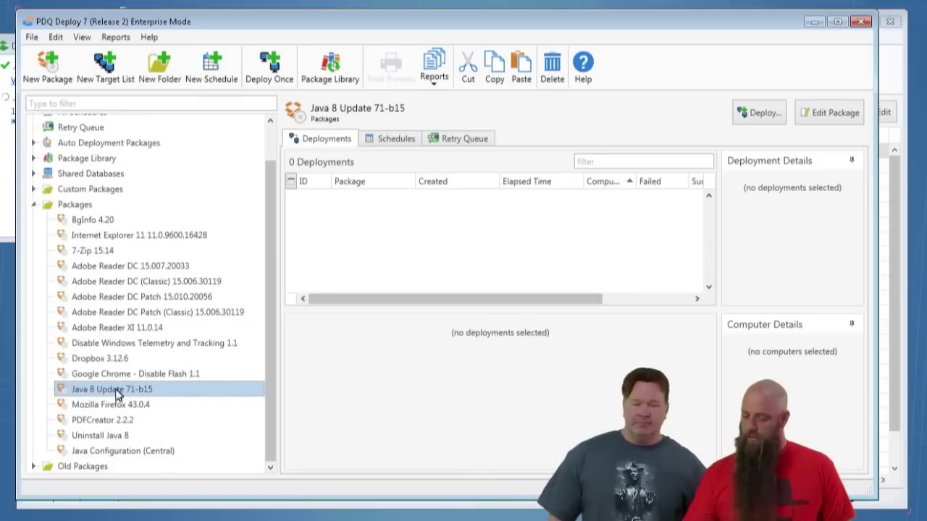
{"action": "double_click", "coordinate": [116, 392]}
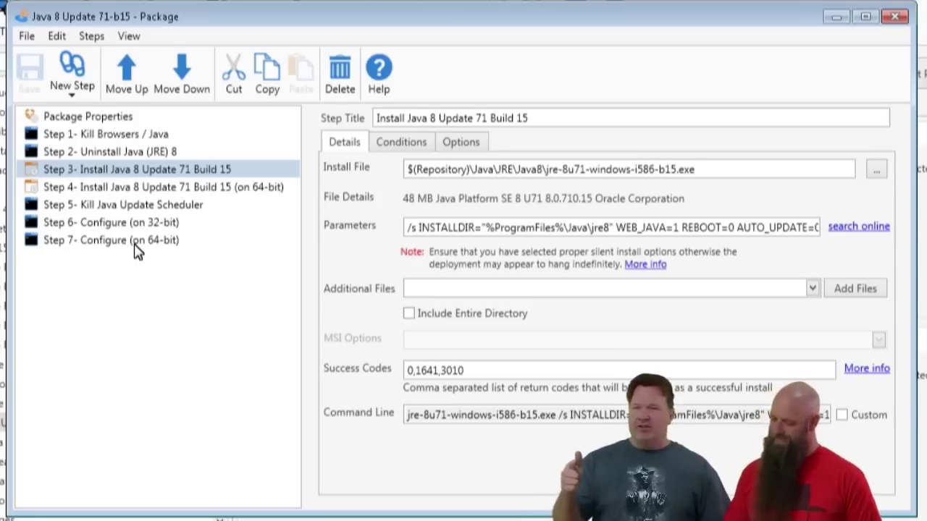
{"action": "left_click", "coordinate": [156, 136]}
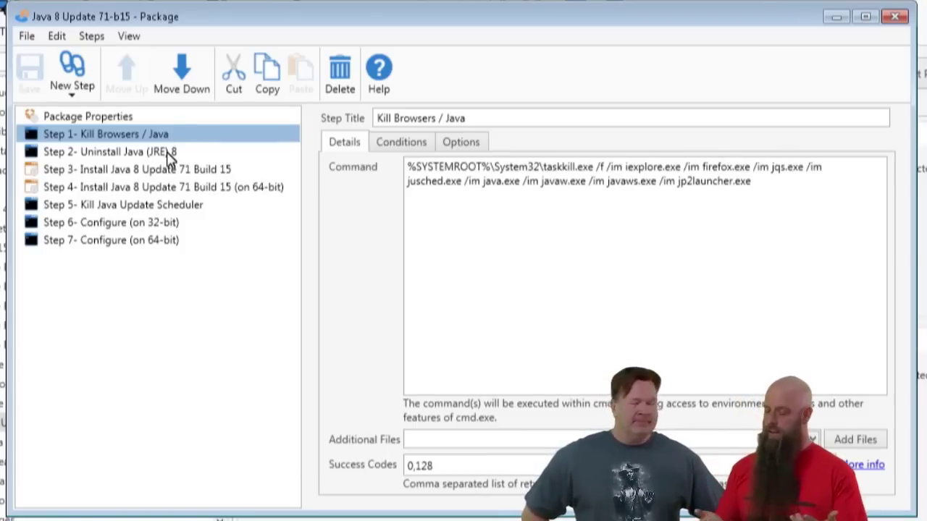
Step: Disable the package's Kill Browsers / Java step, re-enable it, and save the package
{"action": "right_click", "coordinate": [104, 135]}
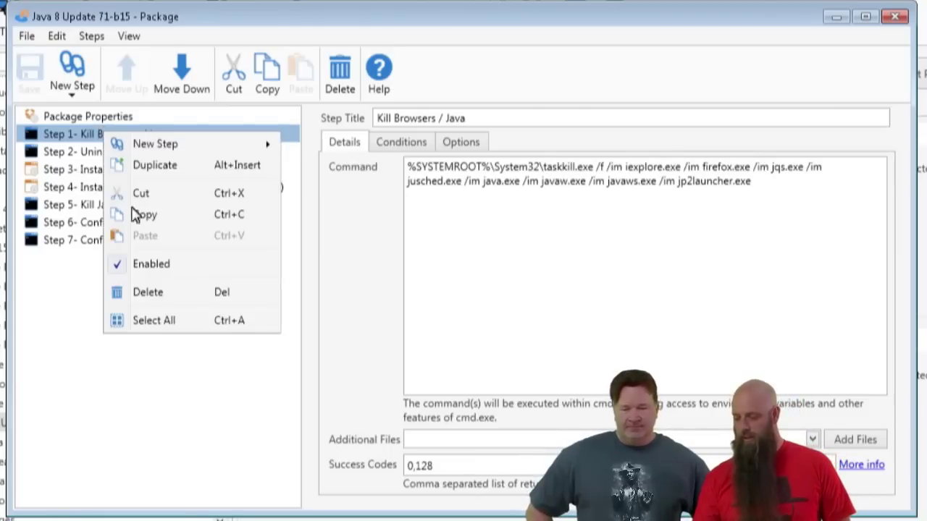
{"action": "left_click", "coordinate": [150, 267]}
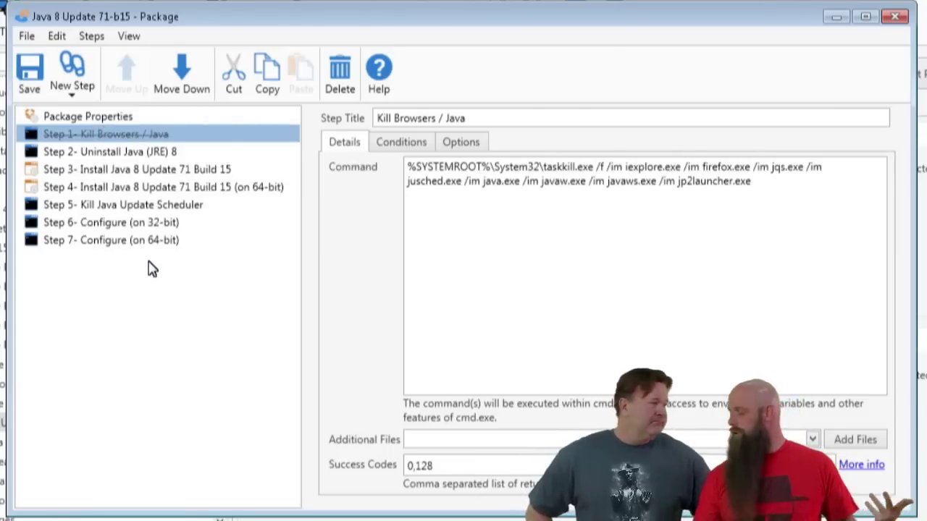
{"action": "right_click", "coordinate": [94, 134]}
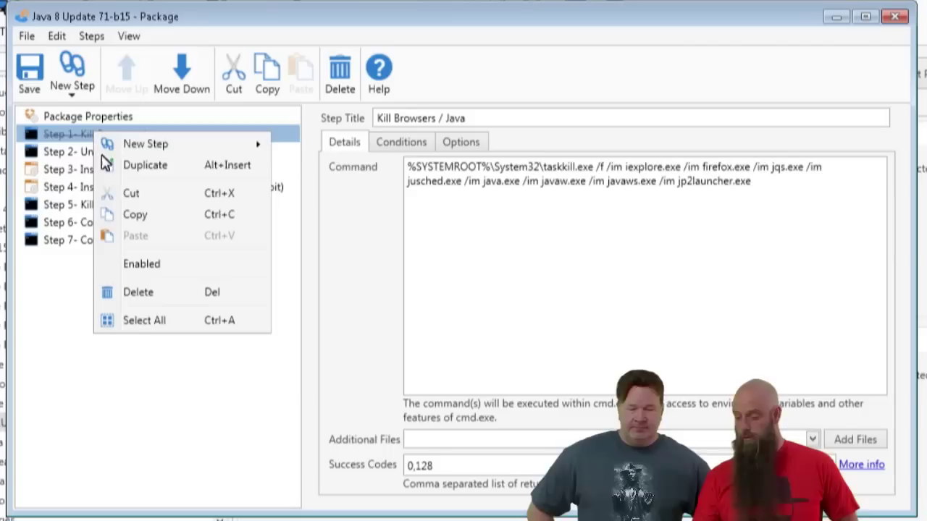
{"action": "left_click", "coordinate": [138, 272]}
{"action": "left_click", "coordinate": [30, 78]}
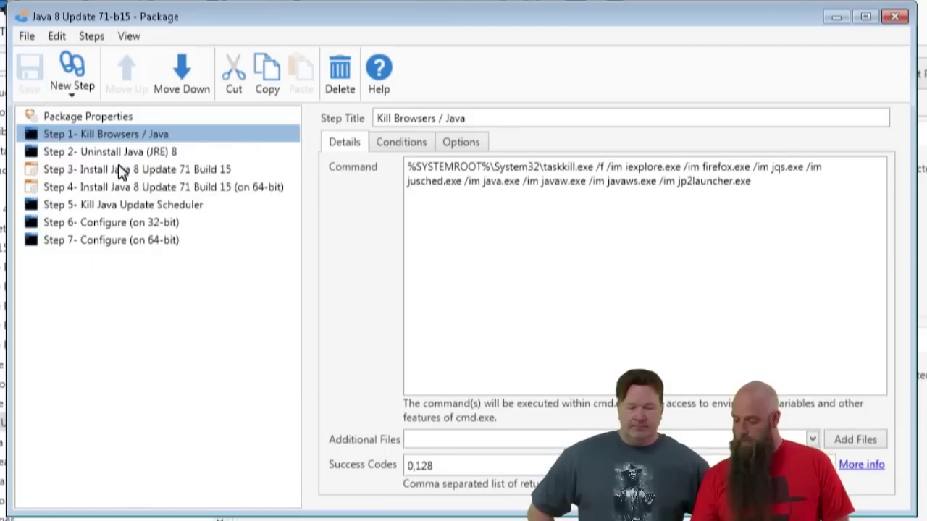
Step: Review the details of the Uninstall Java (JRE) 8 step and both Install Java 8 Update 71 Build 15 steps
{"action": "left_click", "coordinate": [120, 169]}
{"action": "left_click", "coordinate": [118, 154]}
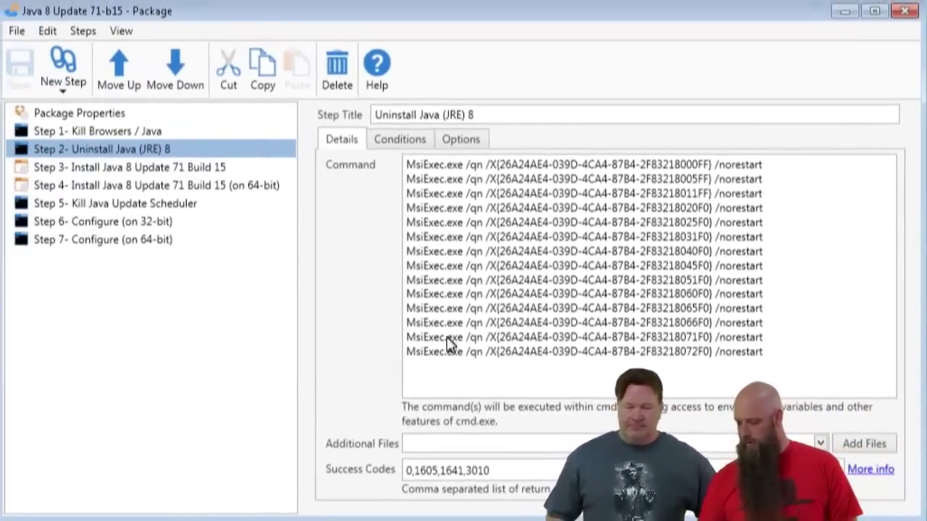
{"action": "left_click", "coordinate": [177, 168]}
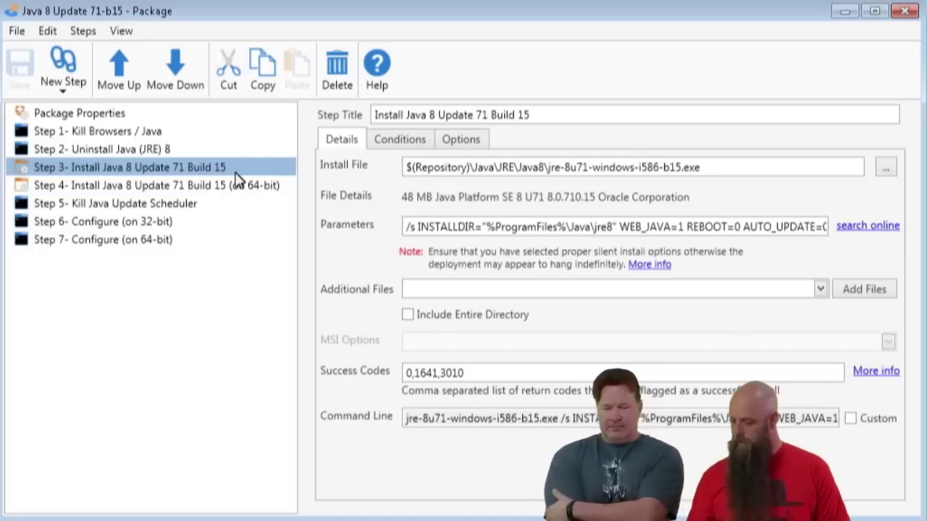
{"action": "mouse_move", "coordinate": [416, 208]}
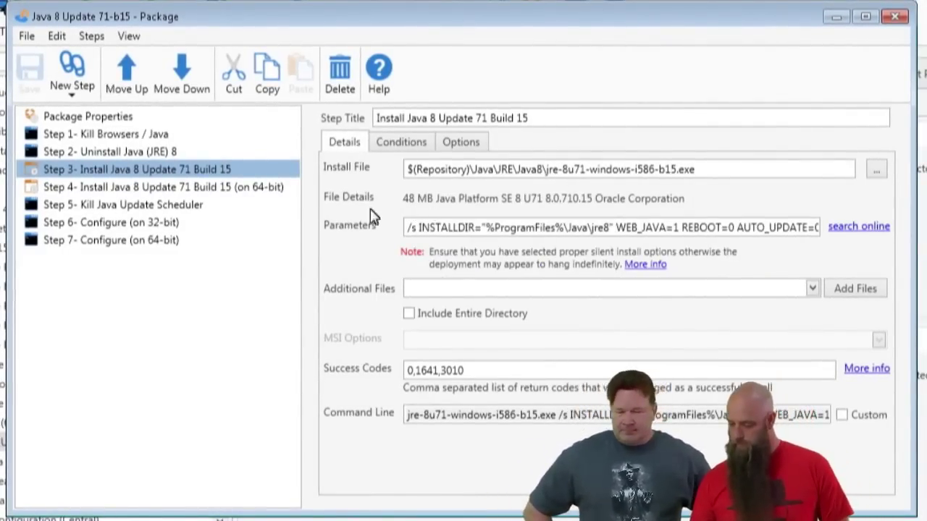
{"action": "left_click", "coordinate": [214, 190]}
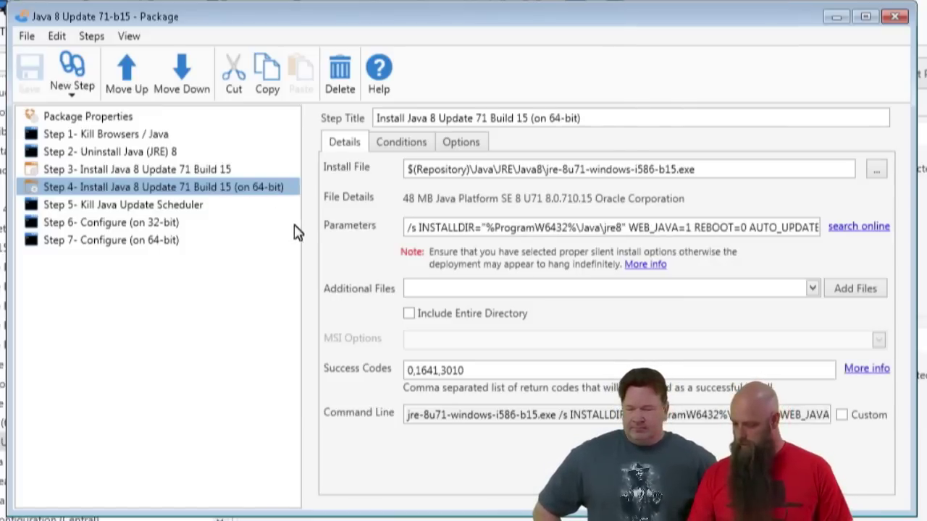
Step: Close the Java 8 Update 71-b15 package editor and the Download window
{"action": "left_click", "coordinate": [896, 19]}
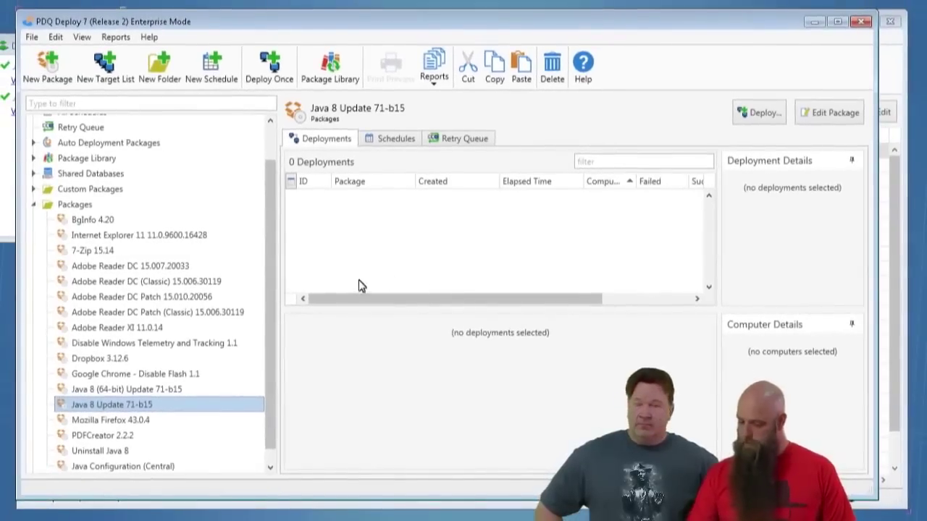
{"action": "left_click", "coordinate": [10, 201]}
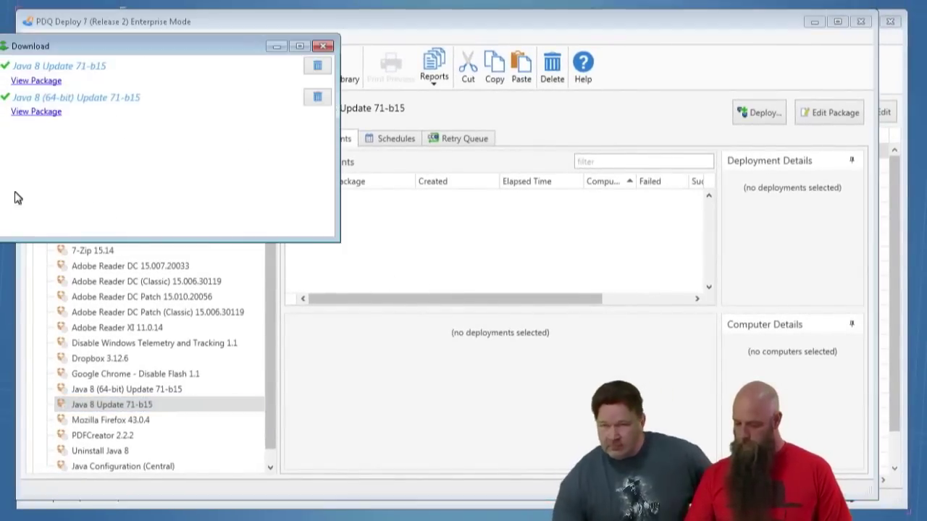
{"action": "left_click", "coordinate": [323, 43]}
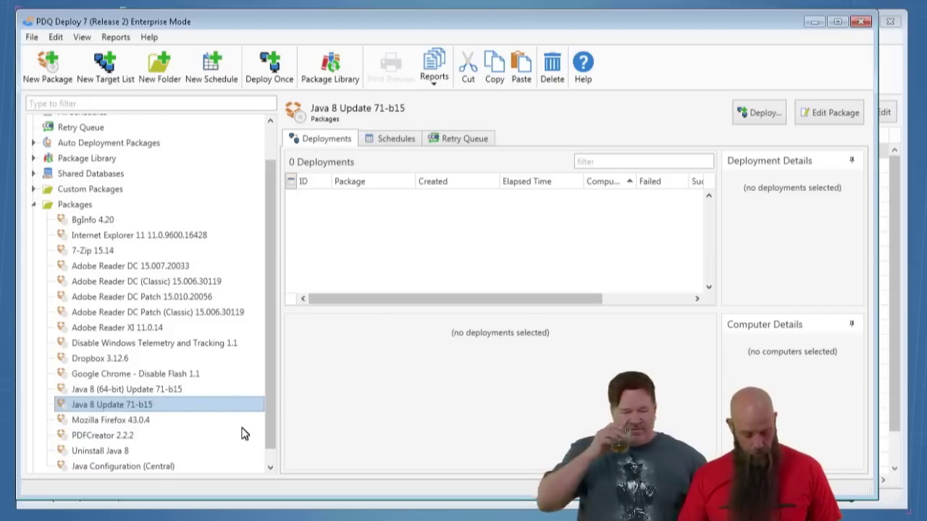
Step: Start a one-time deployment of Java 8 Update 71-b15 and browse PDQ Inventory targets in the Java 8 32-bit (Old) collection
{"action": "key", "text": "ctrl+d"}
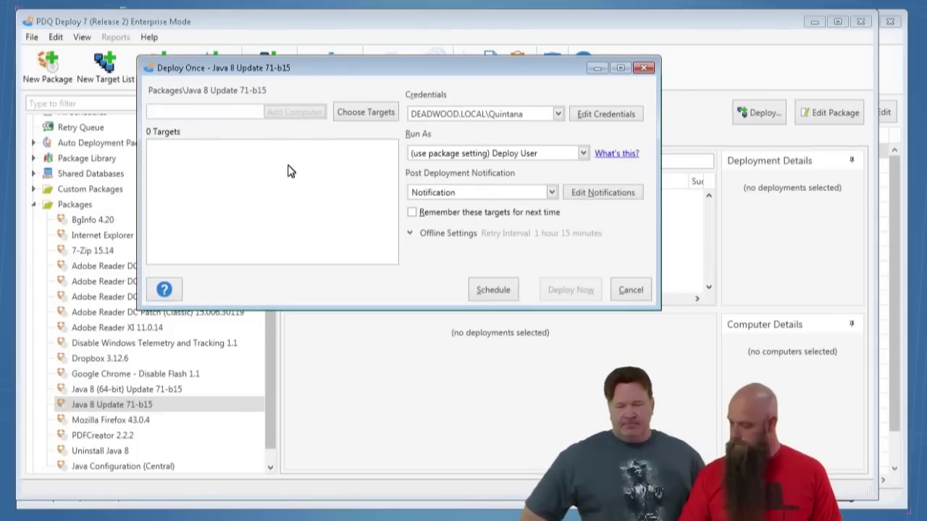
{"action": "left_click", "coordinate": [371, 115]}
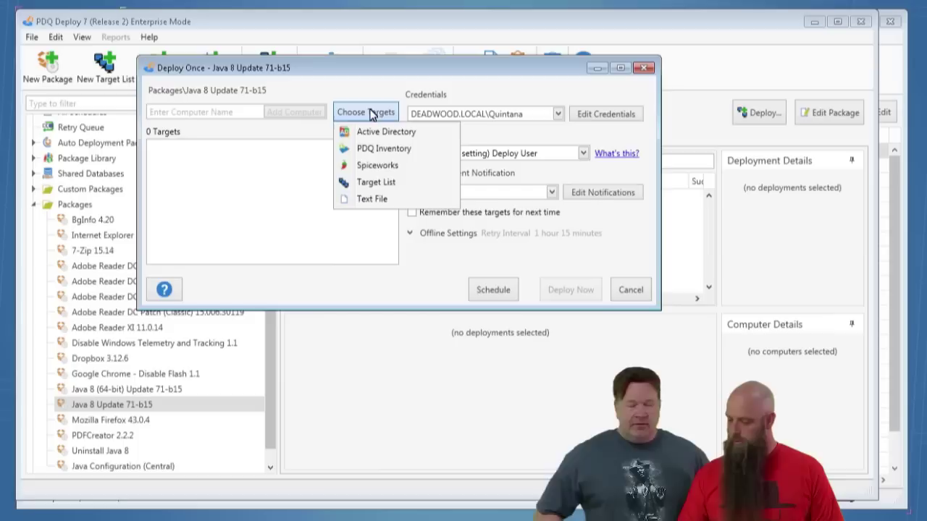
{"action": "left_click", "coordinate": [366, 150]}
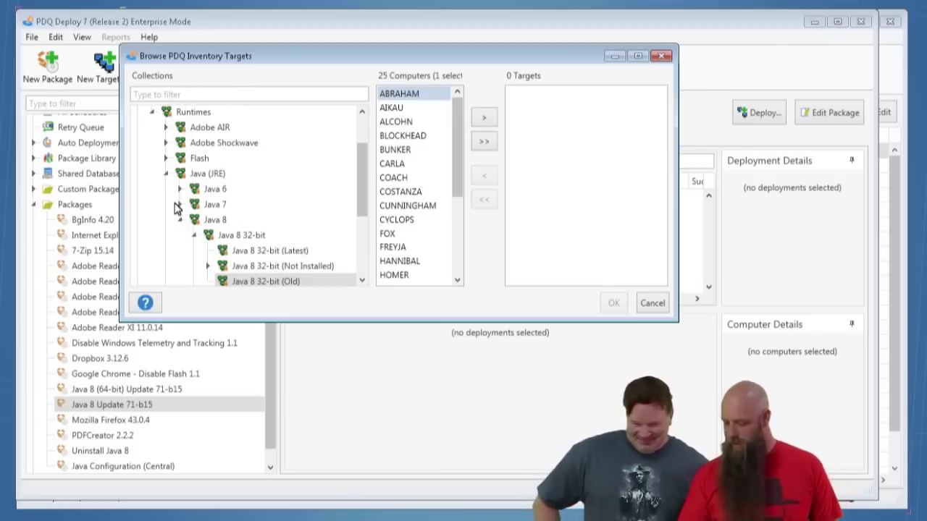
{"action": "scroll", "coordinate": [203, 183], "scroll_direction": "up", "scroll_amount": 2}
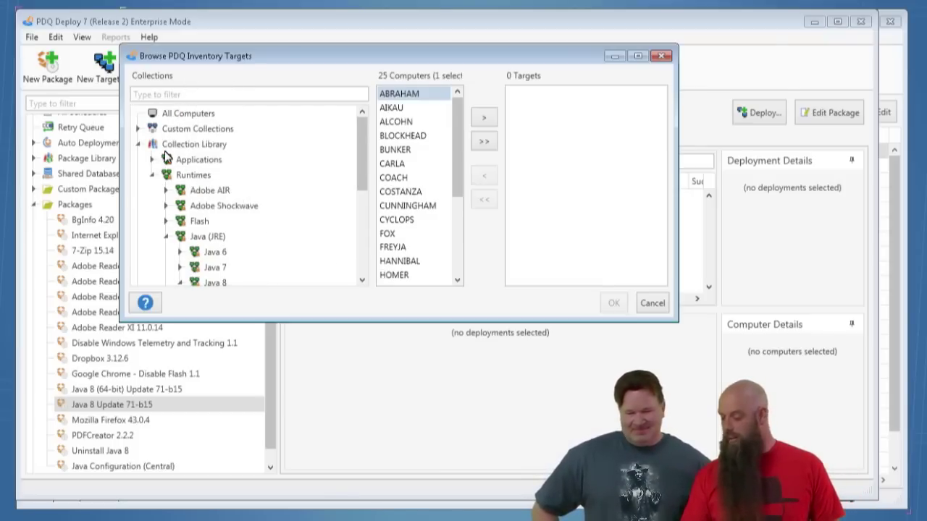
{"action": "scroll", "coordinate": [168, 158], "scroll_direction": "down", "scroll_amount": 2}
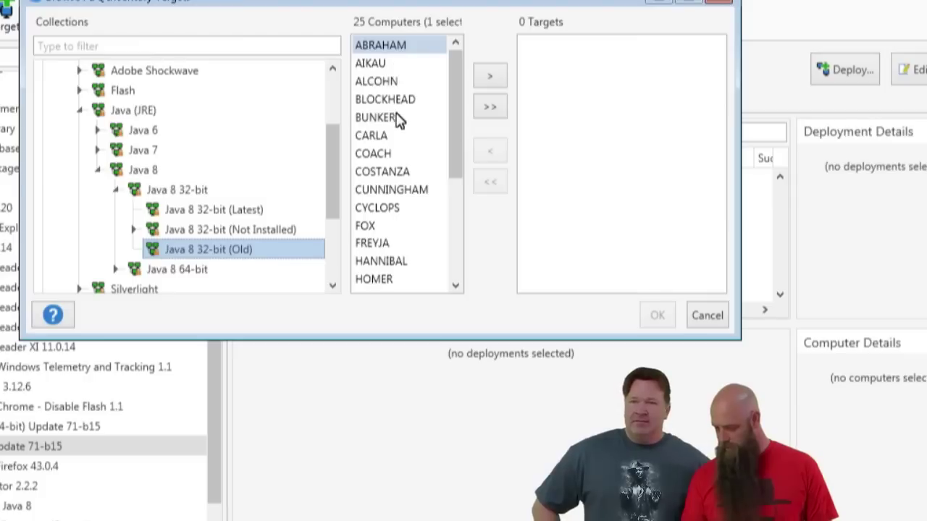
Step: Add the computers ABRAHAM, AIKAU, ALCOHN, CARLA and CUNNINGHAM as deployment targets
{"action": "left_click", "coordinate": [384, 81], "text": "shift"}
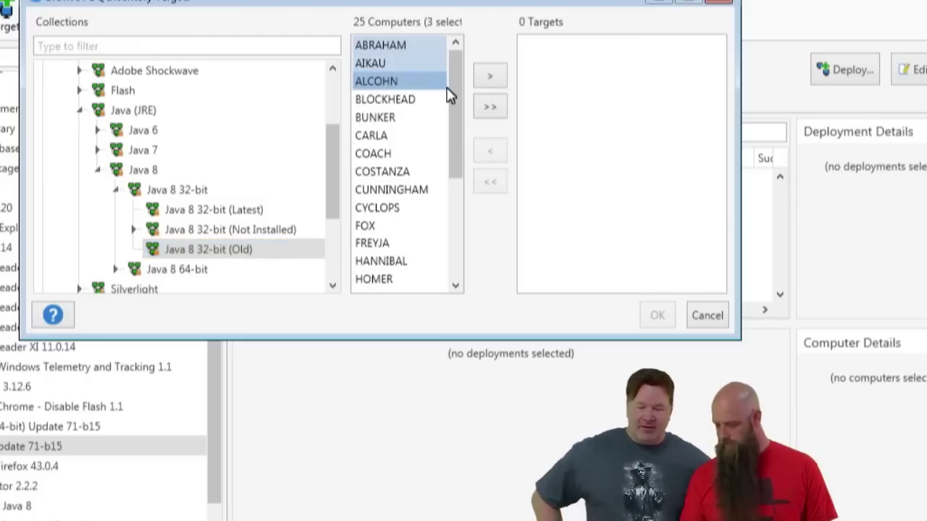
{"action": "left_click", "coordinate": [492, 78]}
{"action": "left_click", "coordinate": [377, 82]}
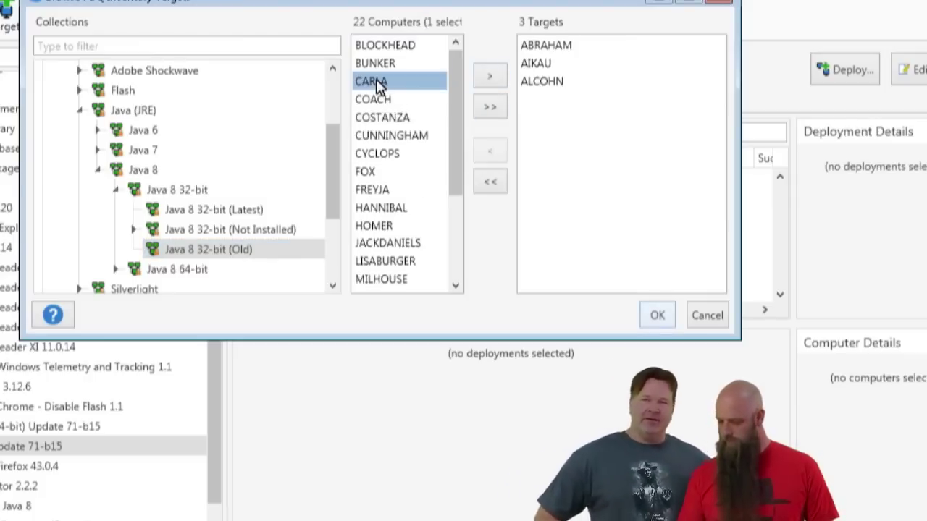
{"action": "left_click", "coordinate": [393, 137], "text": "ctrl"}
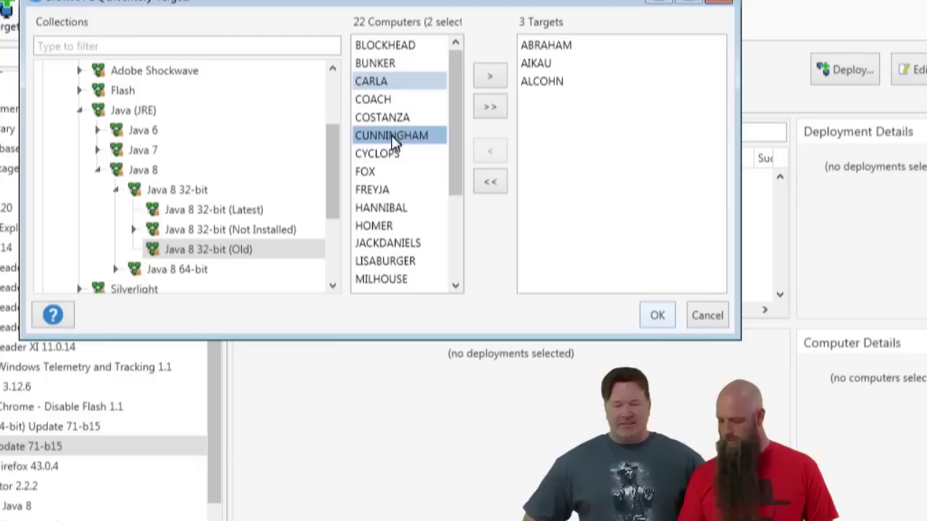
{"action": "left_click", "coordinate": [487, 78]}
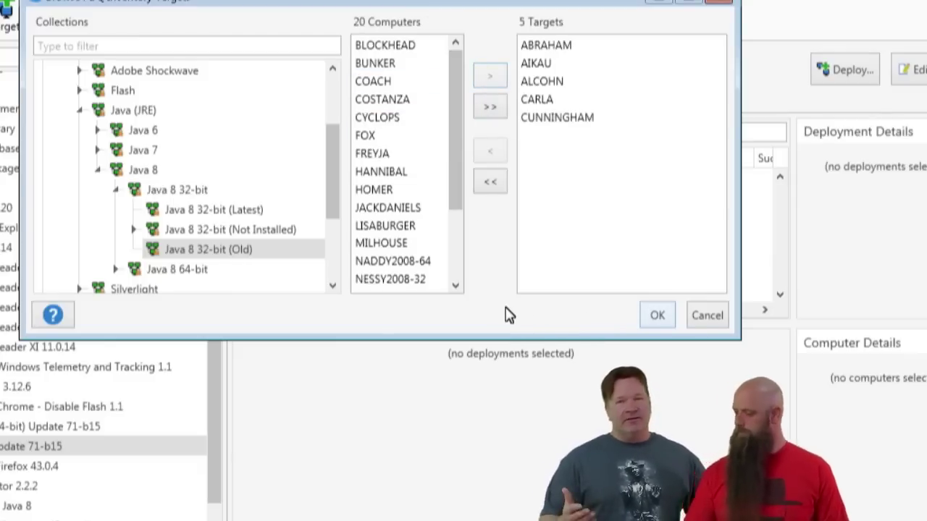
{"action": "left_click", "coordinate": [657, 316]}
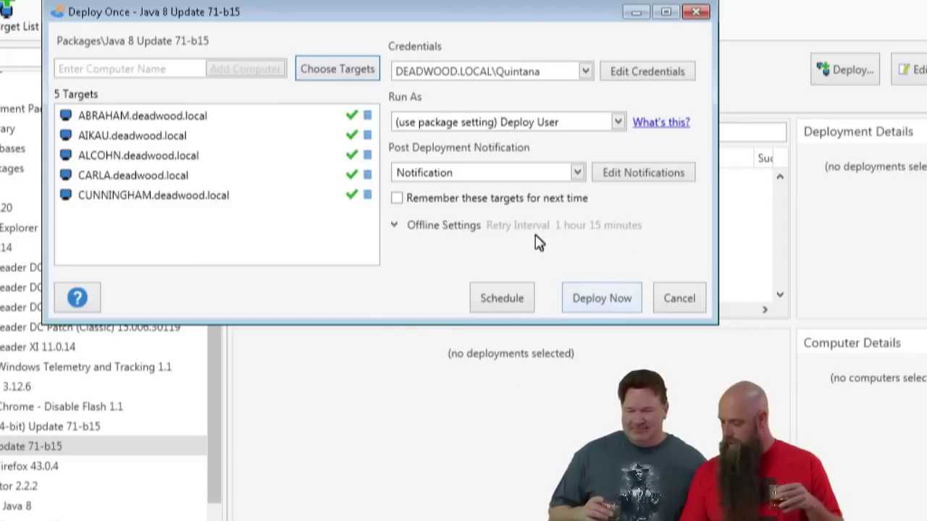
Step: Choose Notification as the post deployment notification and deploy the package immediately
{"action": "left_click", "coordinate": [486, 175]}
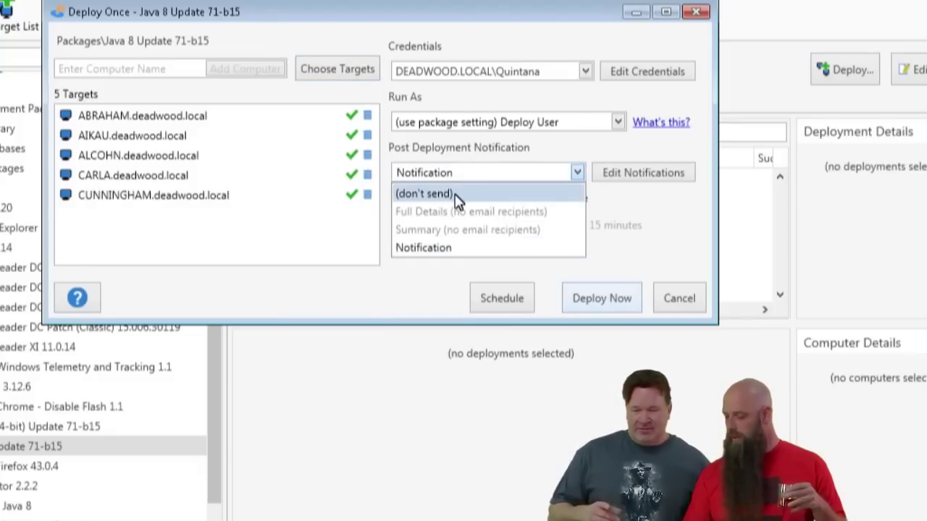
{"action": "left_click", "coordinate": [442, 249]}
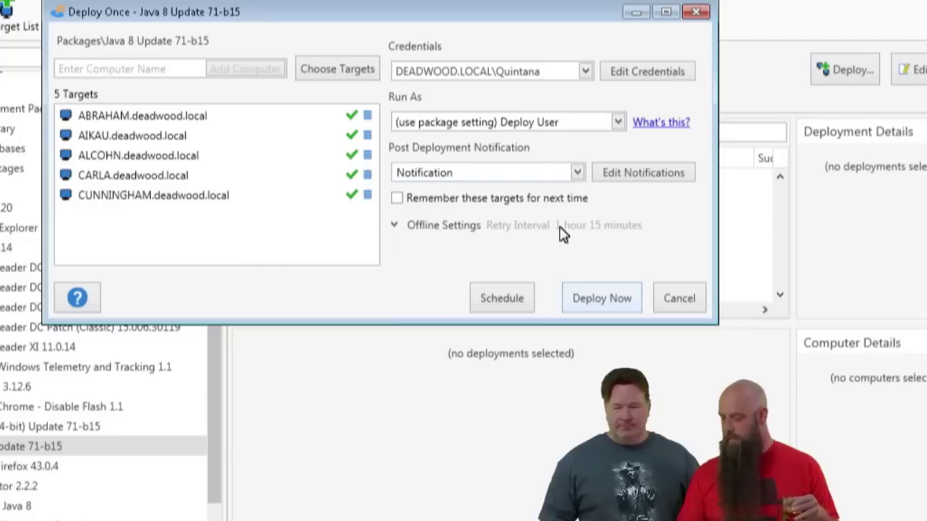
{"action": "left_click", "coordinate": [589, 305]}
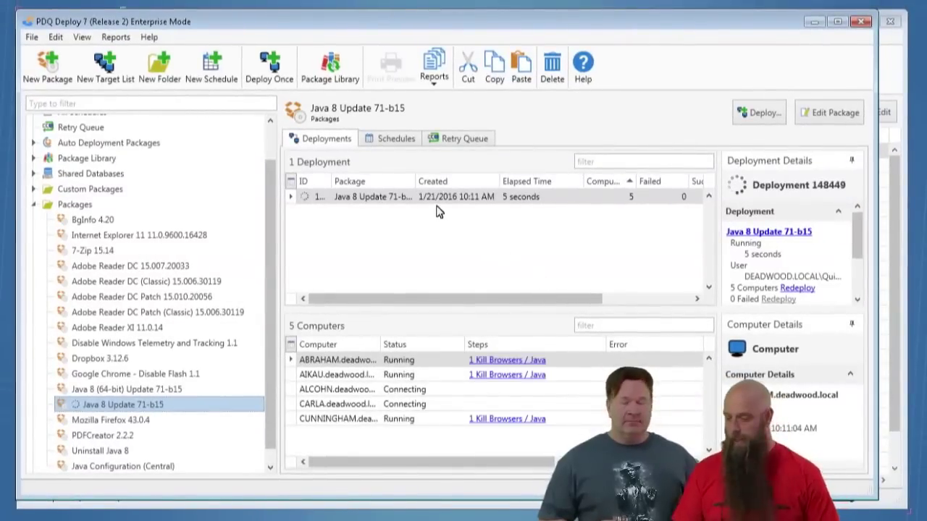
Step: Set the scan after deployment to the Applications profile in the Deployments preferences and close the preferences
{"action": "left_click", "coordinate": [32, 37]}
{"action": "left_click", "coordinate": [72, 290]}
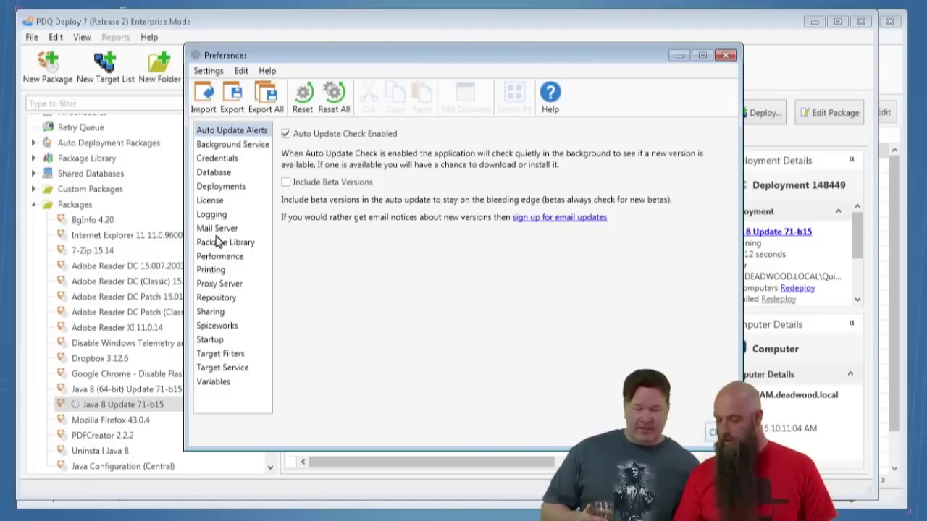
{"action": "left_click", "coordinate": [221, 188]}
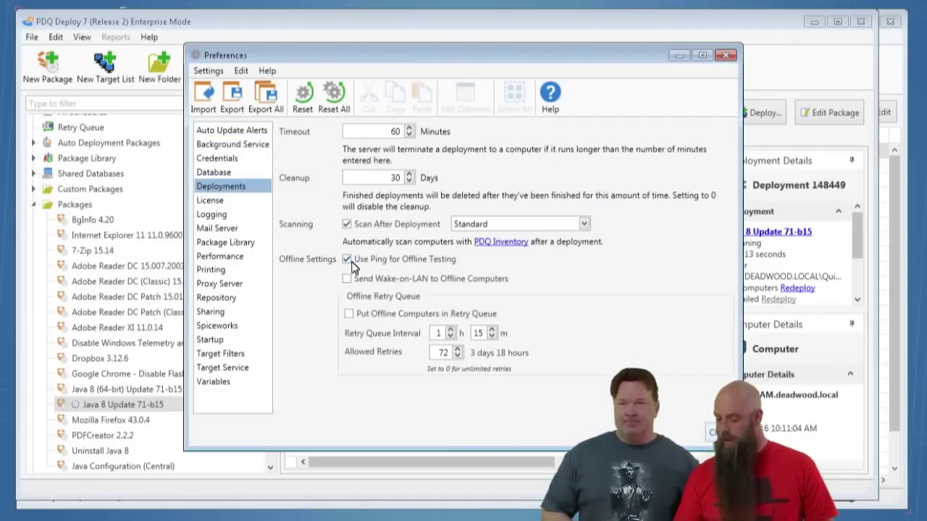
{"action": "left_click", "coordinate": [509, 227]}
{"action": "left_click", "coordinate": [507, 254]}
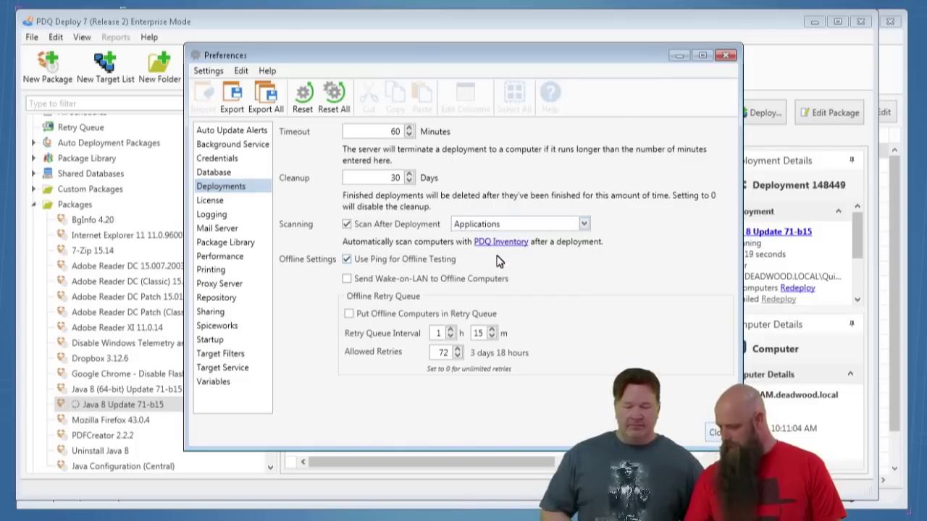
{"action": "left_click", "coordinate": [714, 434]}
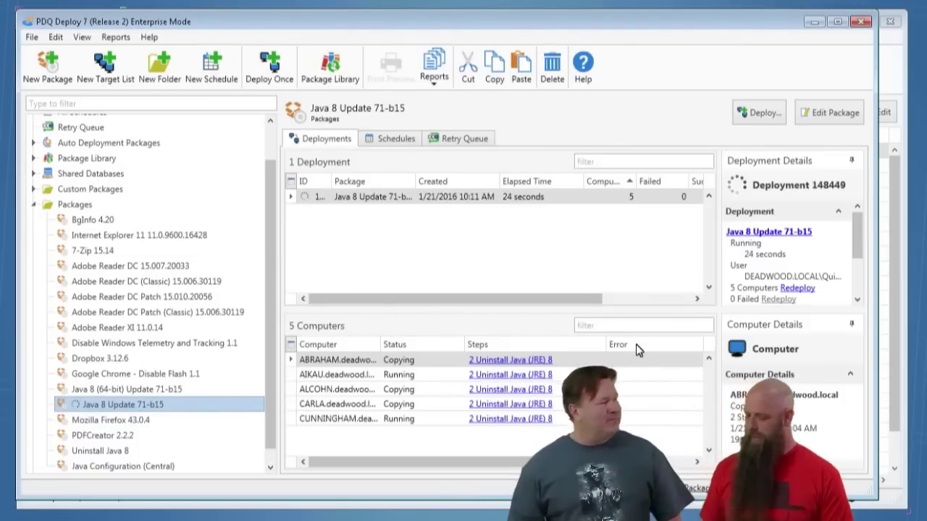
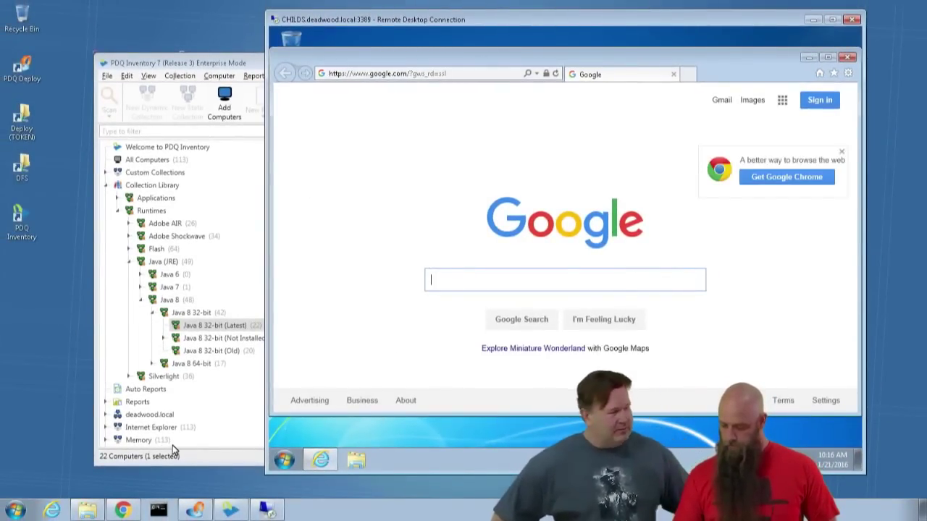
{"action": "left_click", "coordinate": [455, 74]}
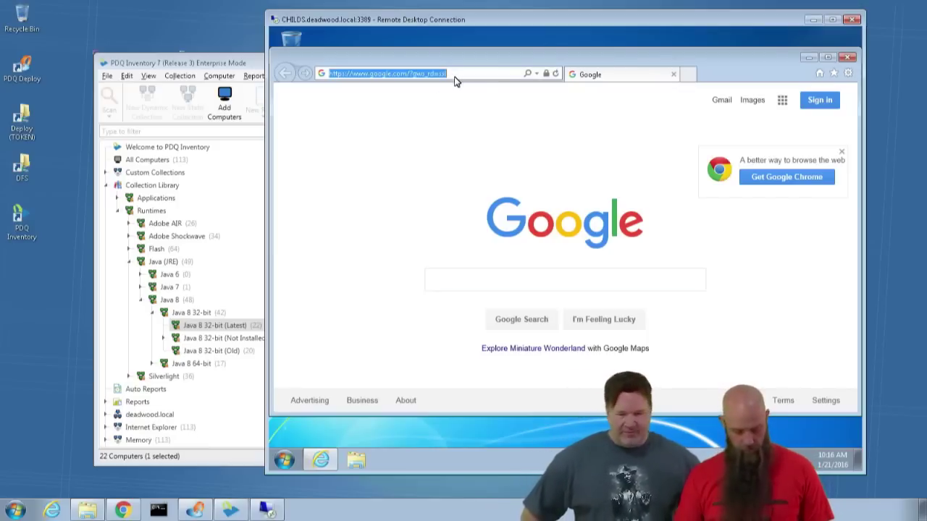
{"action": "type", "text": "http://www.w3.org/People/mimasa/test/object/java/Othello"}
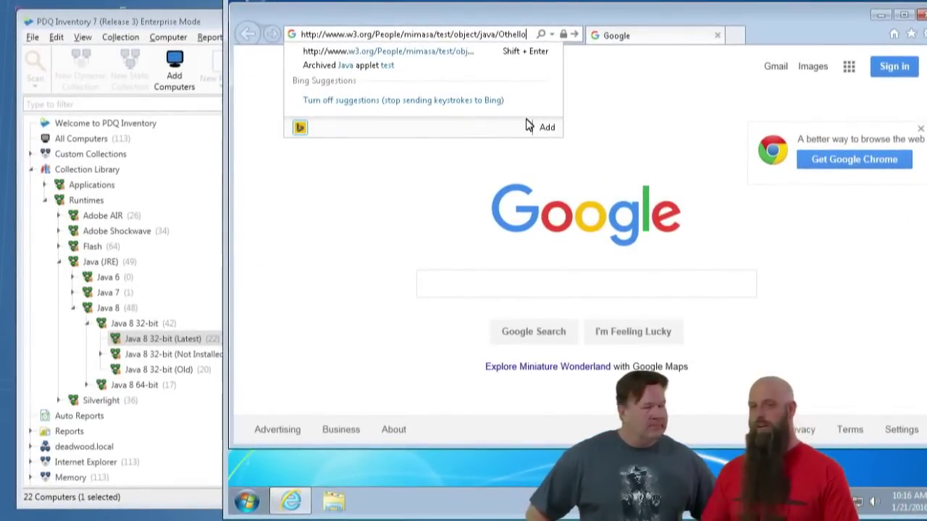
{"action": "key", "text": "Return"}
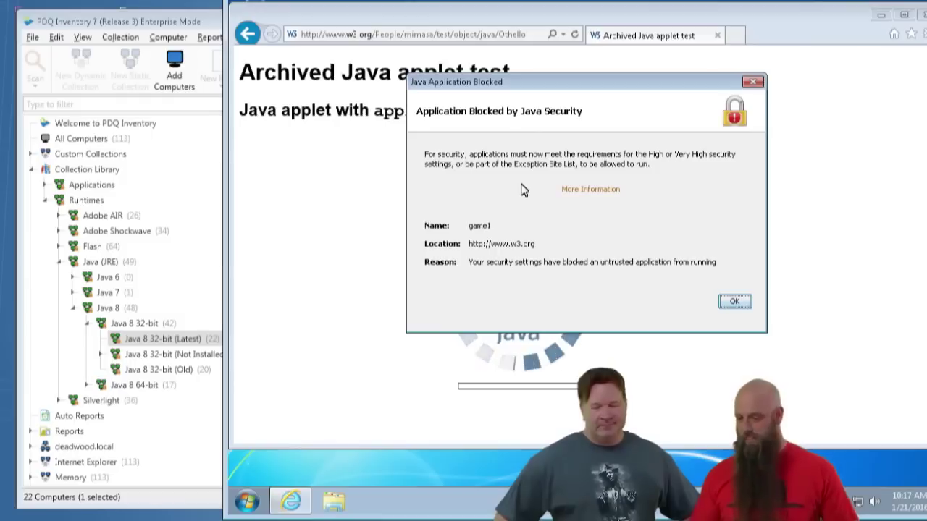
{"action": "left_click", "coordinate": [733, 301]}
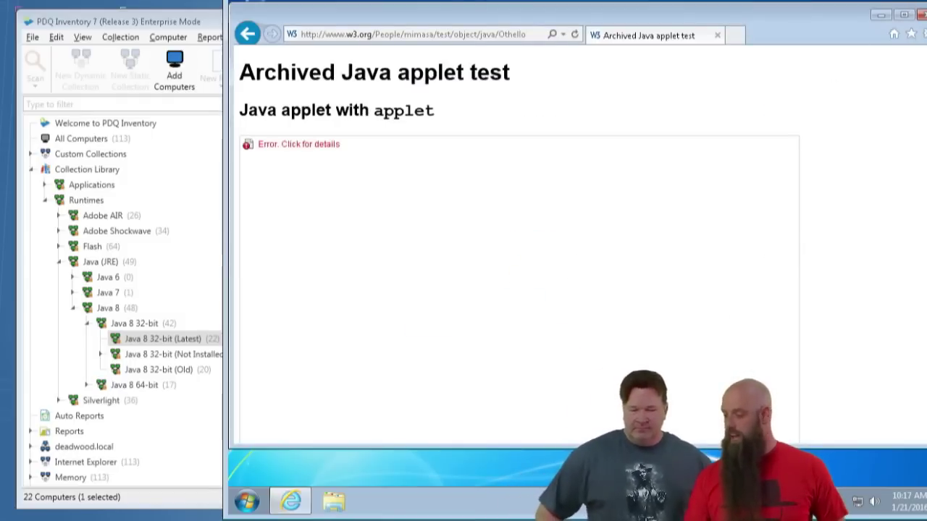
{"action": "left_click", "coordinate": [920, 14]}
Step: Review the security level and Exception Site List in the remote computer's Java (32-bit) settings without changing anything
{"action": "left_click", "coordinate": [247, 501]}
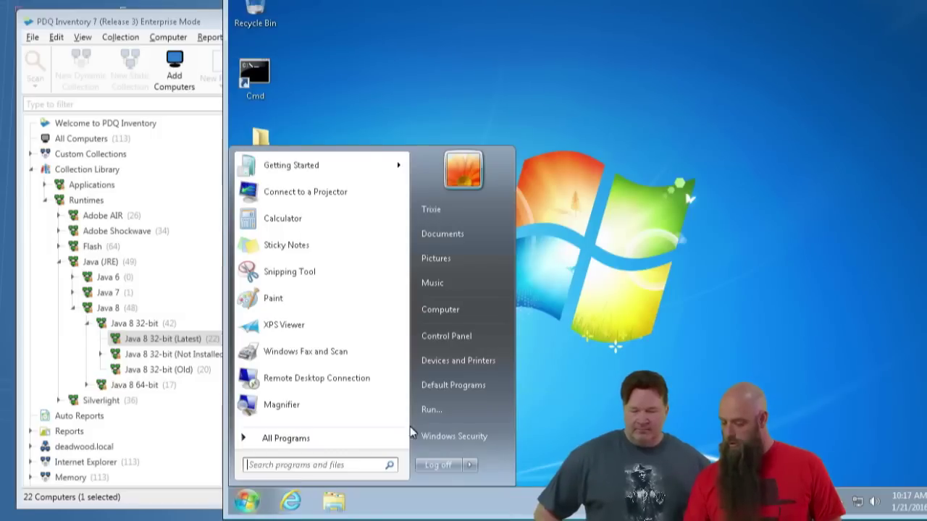
{"action": "left_click", "coordinate": [446, 336]}
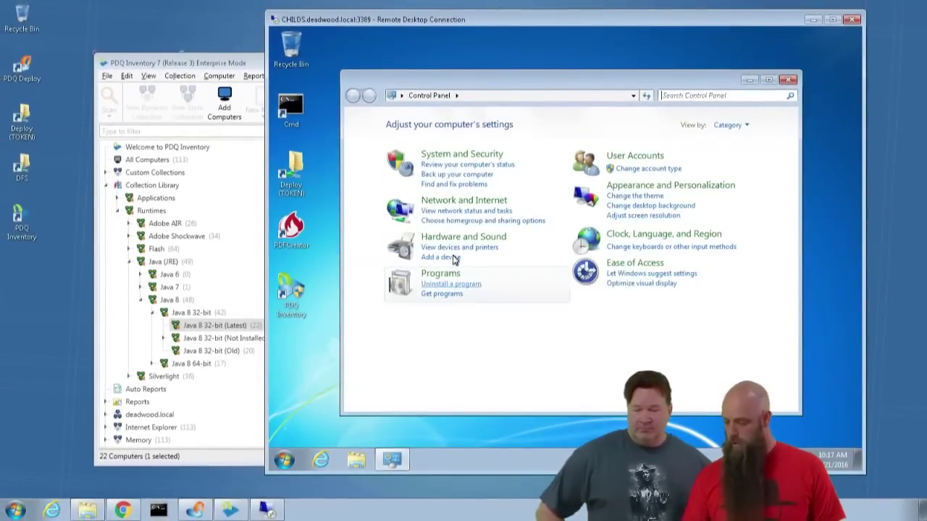
{"action": "left_click", "coordinate": [440, 273]}
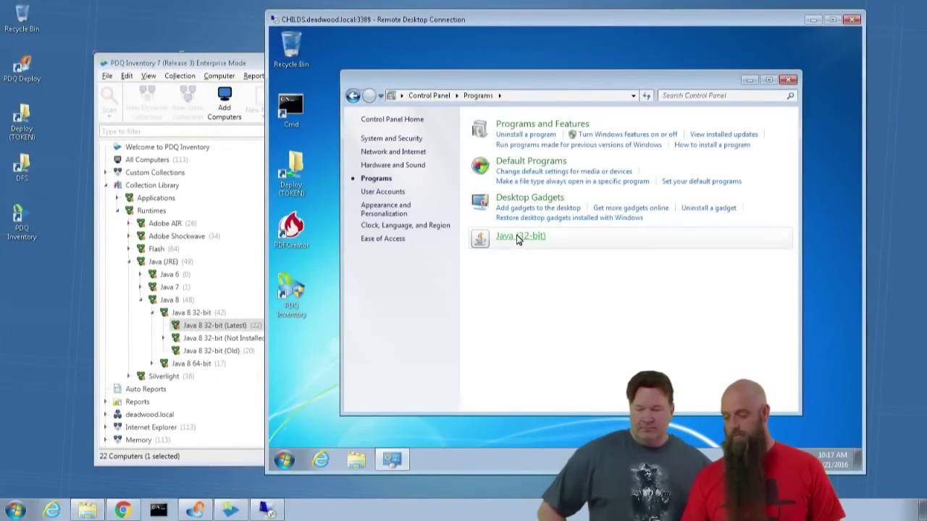
{"action": "left_click", "coordinate": [515, 236]}
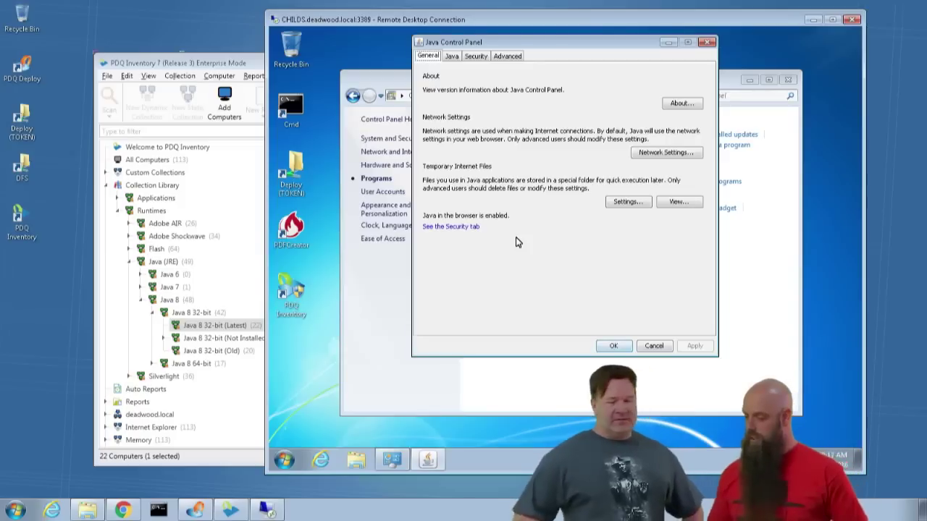
{"action": "left_click", "coordinate": [476, 56]}
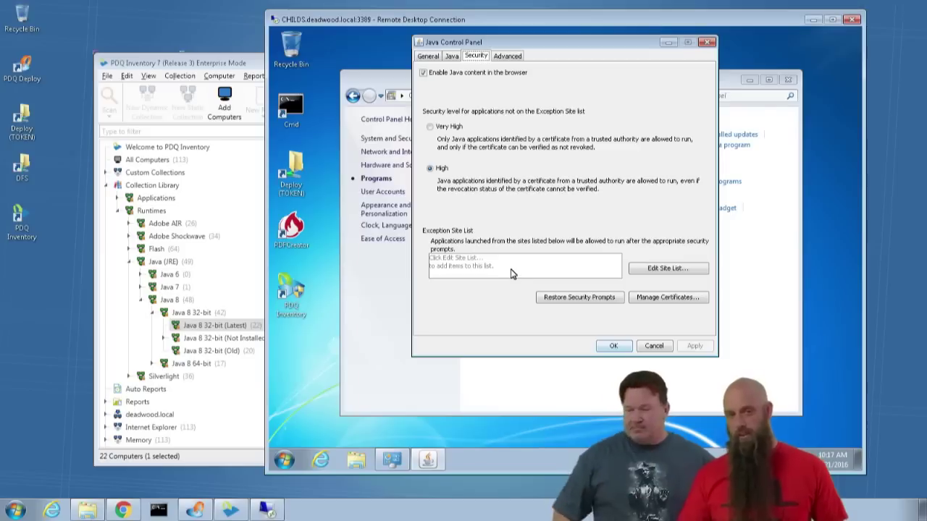
{"action": "left_click", "coordinate": [655, 346]}
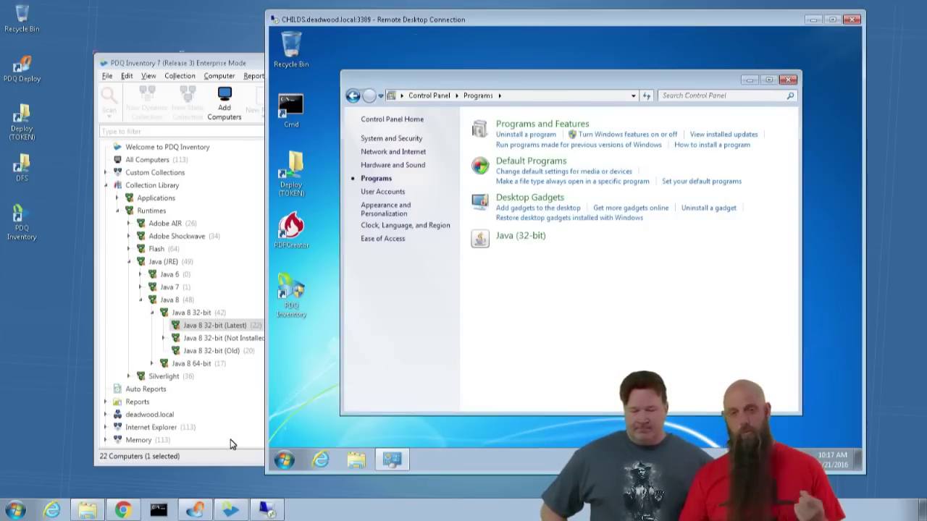
Step: Switch to PDQ Deploy and open the Java Configuration (Central) package to review its Copy deployment.config step
{"action": "left_click", "coordinate": [194, 510]}
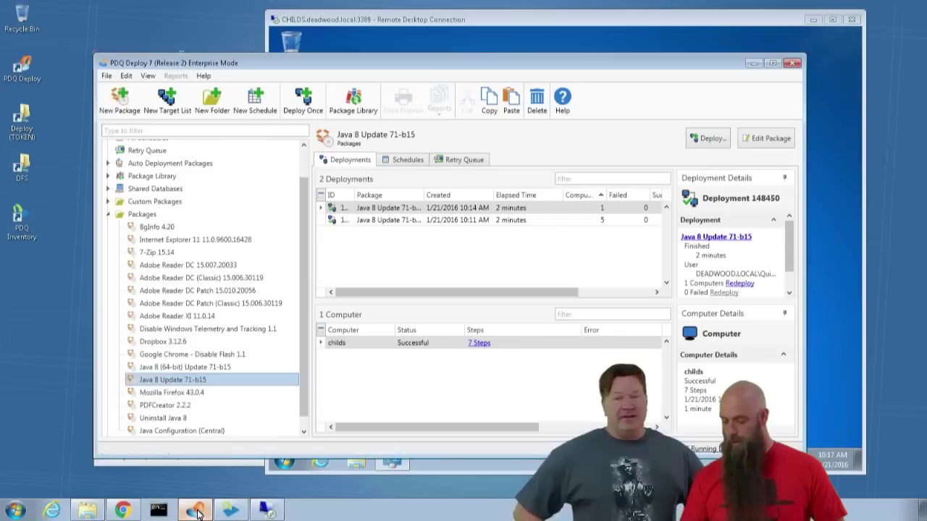
{"action": "left_click", "coordinate": [155, 431]}
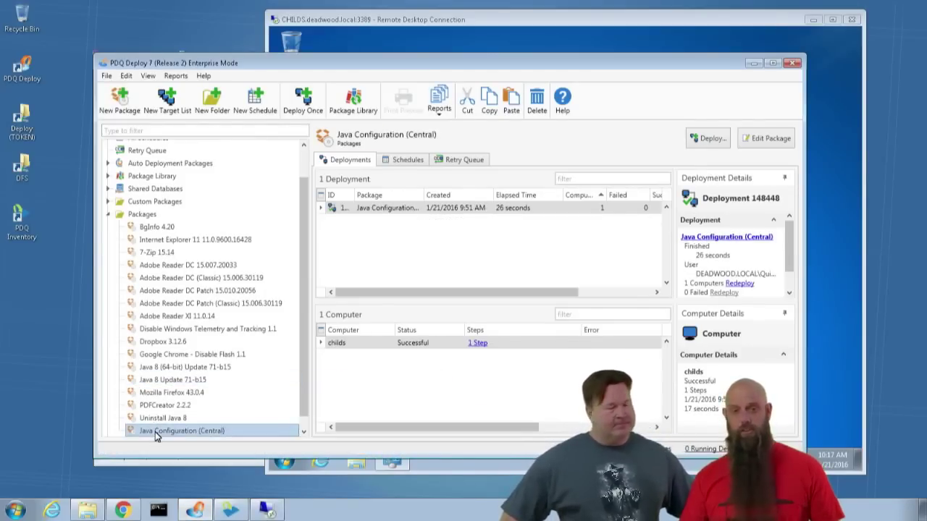
{"action": "double_click", "coordinate": [155, 431]}
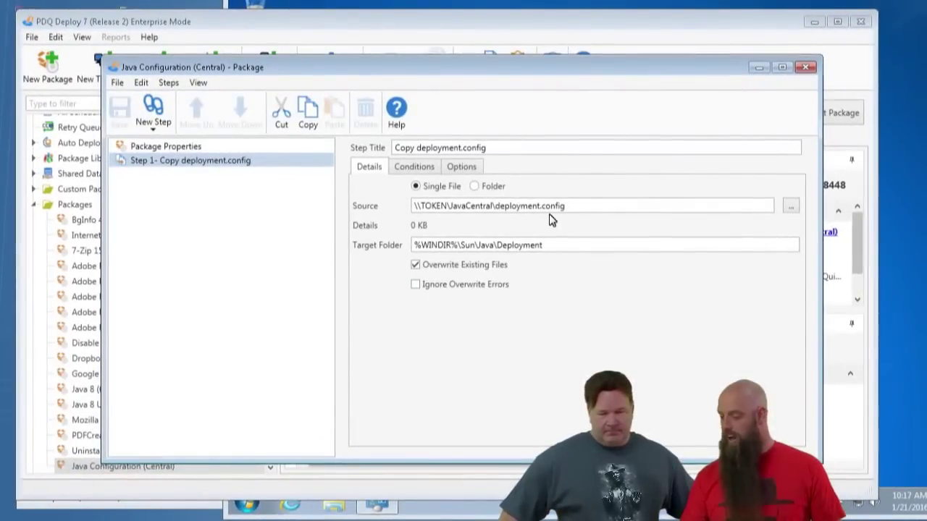
{"action": "mouse_move", "coordinate": [546, 229]}
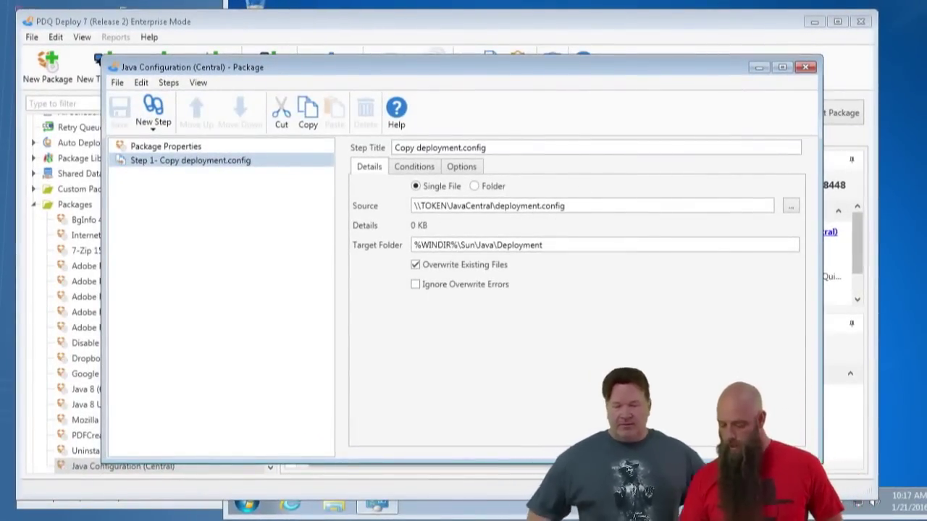
Step: Open the network share \\token\JavaCentral that holds the central Java configuration files
{"action": "key", "text": "super"}
{"action": "left_click", "coordinate": [117, 431]}
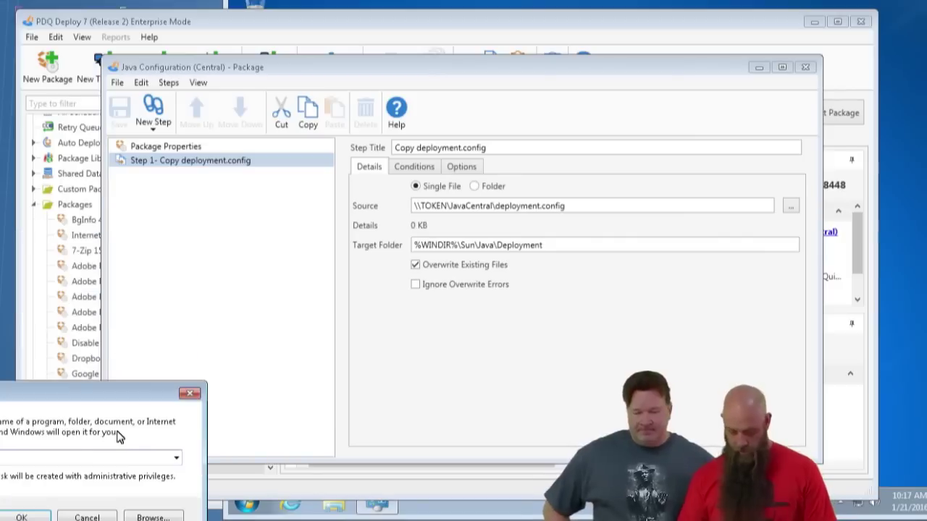
{"action": "left_click", "coordinate": [176, 458]}
{"action": "left_click", "coordinate": [118, 432]}
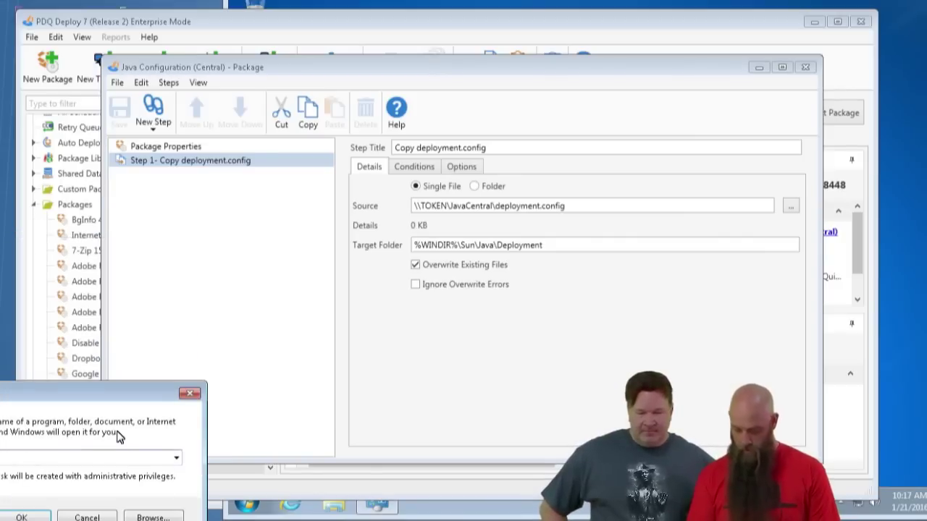
{"action": "key", "text": "alt+Down"}
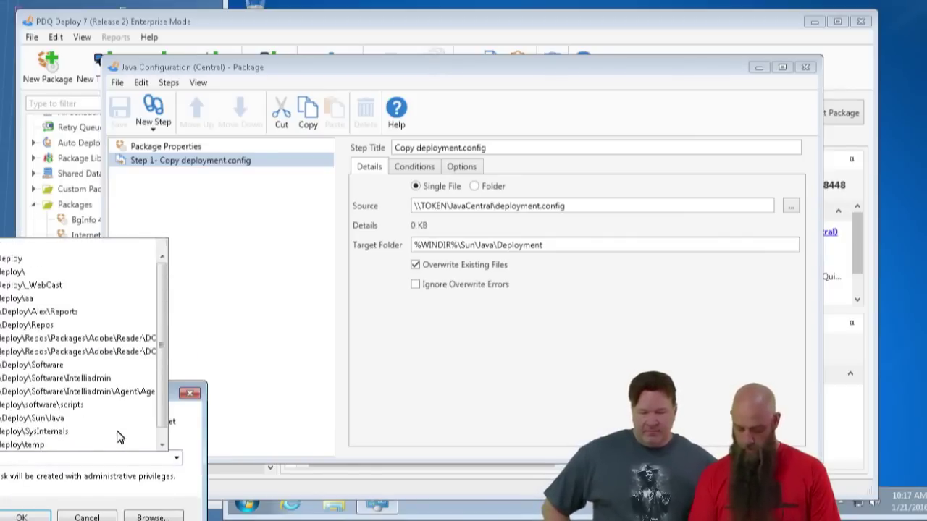
{"action": "scroll", "coordinate": [119, 438], "scroll_direction": "down", "scroll_amount": 1}
{"action": "left_click", "coordinate": [120, 440]}
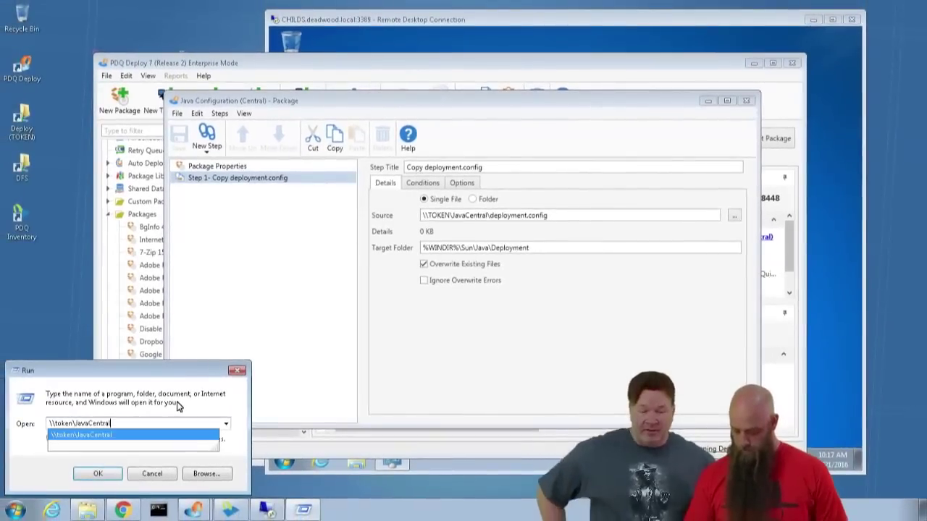
{"action": "key", "text": "Return"}
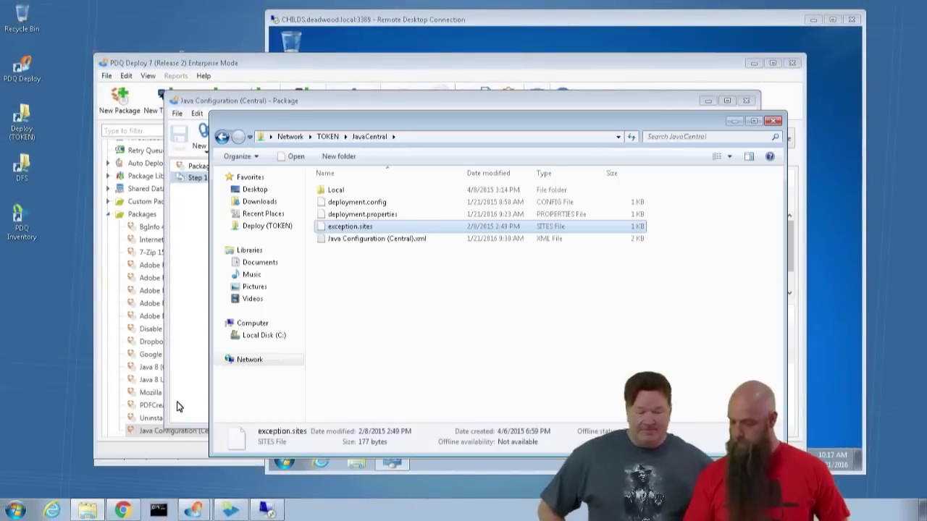
Step: Open deployment.config from the JavaCentral share in Notepad++, review its system config entries, and close the editor
{"action": "left_click", "coordinate": [349, 204]}
{"action": "right_click", "coordinate": [349, 204]}
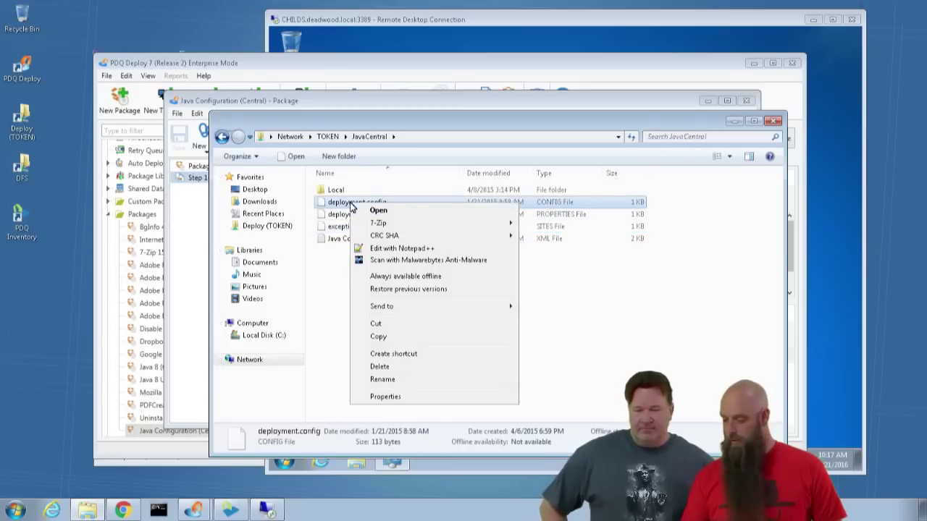
{"action": "left_click", "coordinate": [401, 251]}
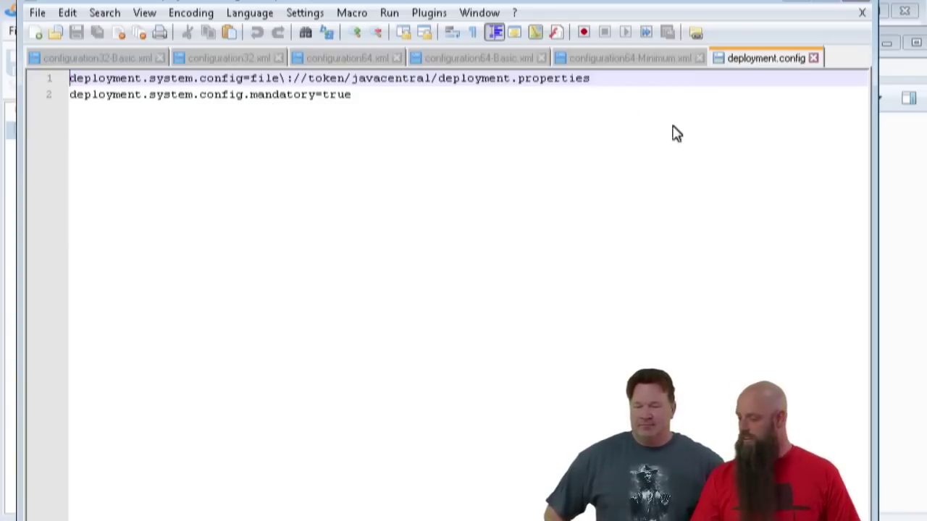
{"action": "left_click", "coordinate": [862, 11]}
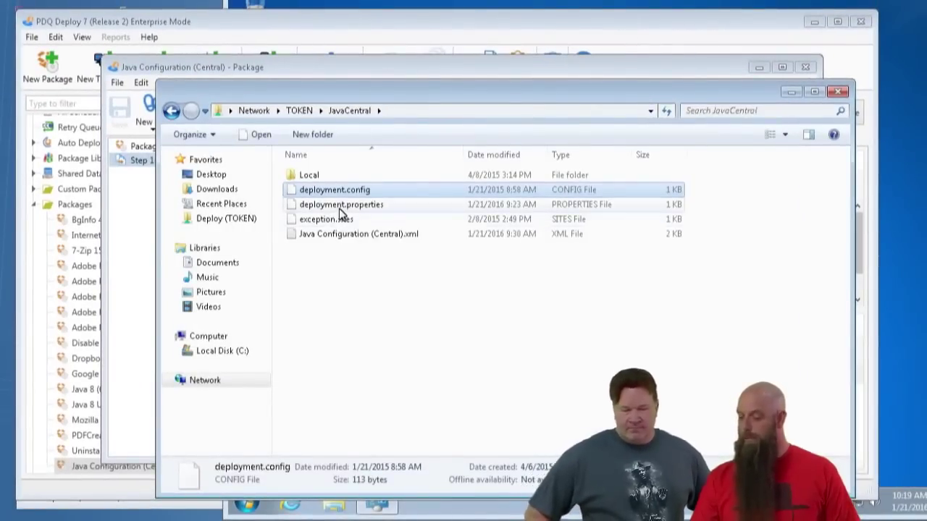
Step: Open deployment.properties from the JavaCentral share in Notepad++, review its Java security settings, and close the editor
{"action": "right_click", "coordinate": [341, 207]}
{"action": "left_click", "coordinate": [390, 265]}
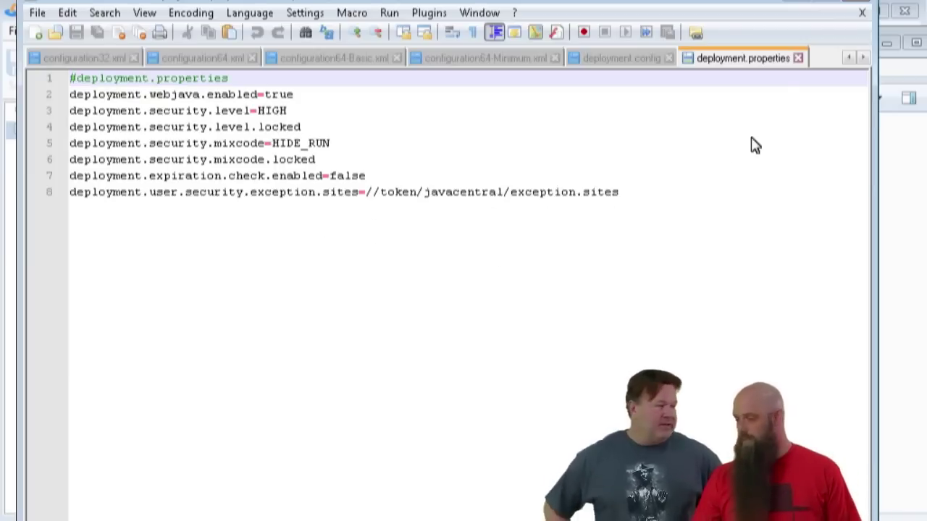
{"action": "left_click", "coordinate": [837, 7]}
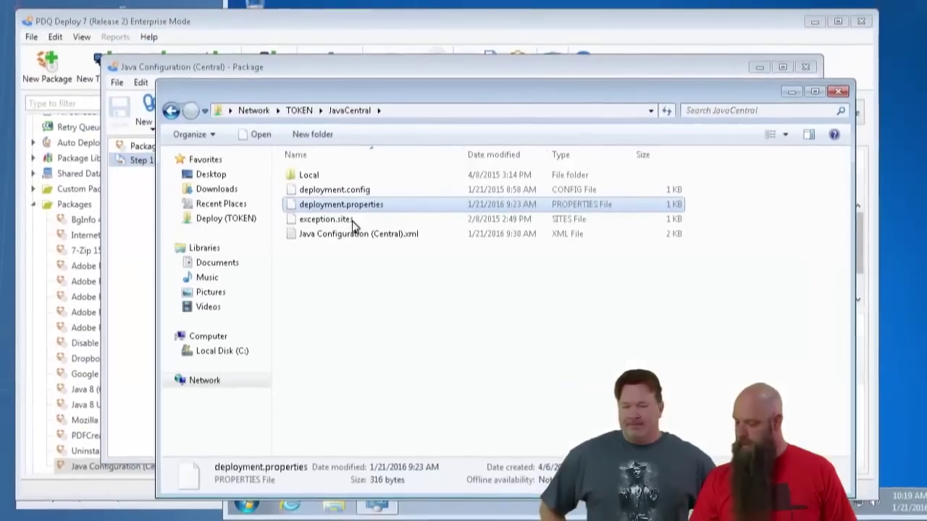
Step: Open exception.sites from the JavaCentral share in Notepad++, review the listed exception URLs, and close the editor
{"action": "left_click", "coordinate": [333, 220]}
{"action": "right_click", "coordinate": [333, 219]}
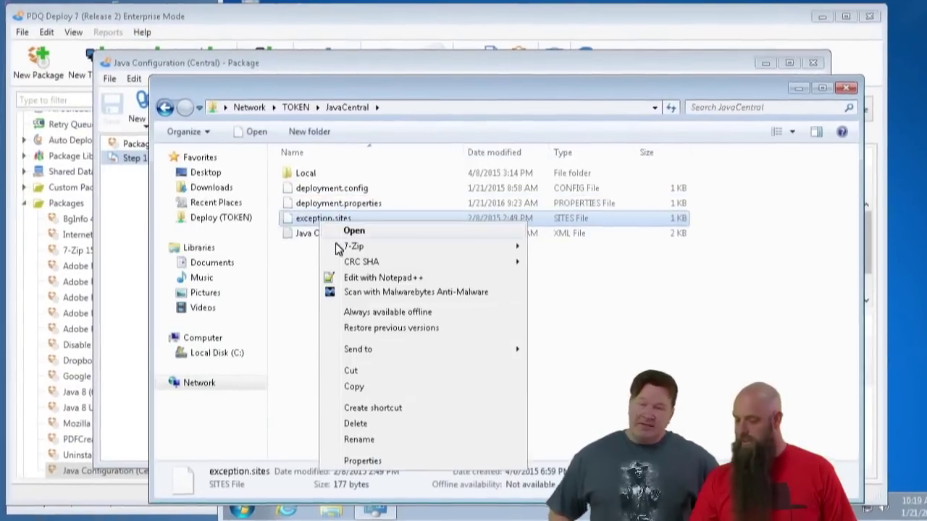
{"action": "left_click", "coordinate": [357, 283]}
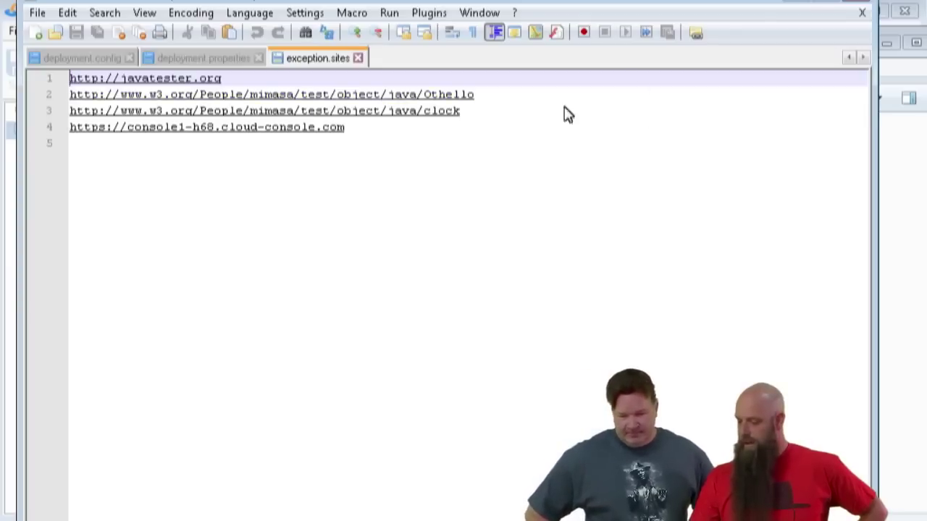
{"action": "left_click", "coordinate": [862, 4]}
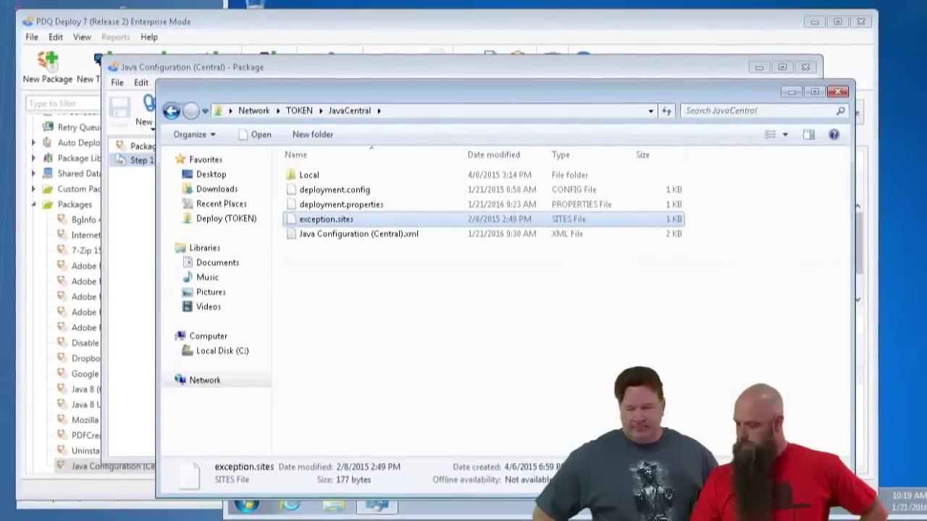
Step: Switch to PDQ Deploy and deploy the Java Configuration (Central) package once to the computer childs
{"action": "left_click", "coordinate": [140, 30]}
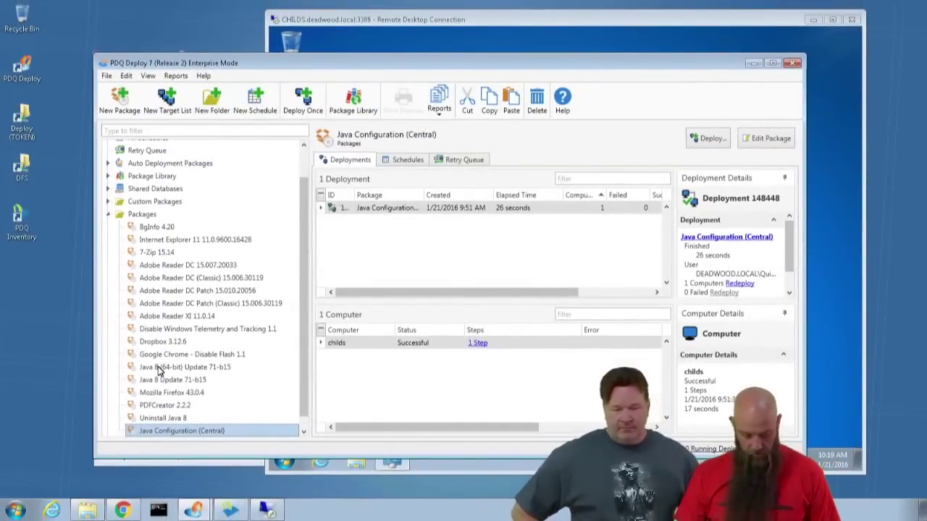
{"action": "key", "text": "ctrl+d"}
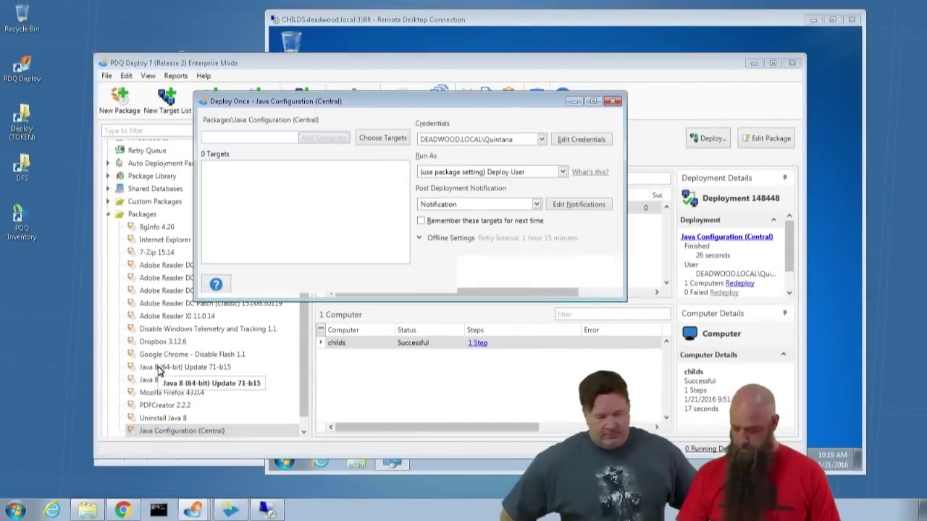
{"action": "type", "text": "childs"}
{"action": "key", "text": "Return"}
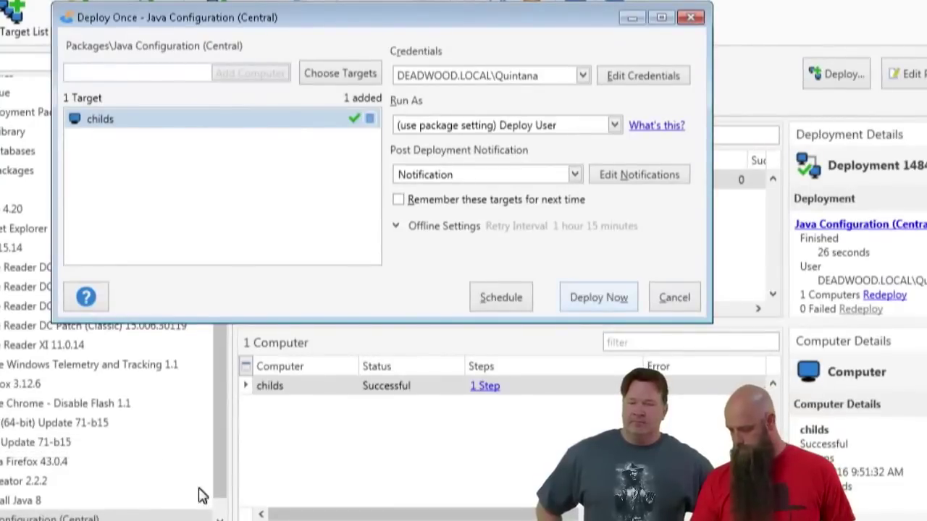
{"action": "left_click", "coordinate": [596, 296]}
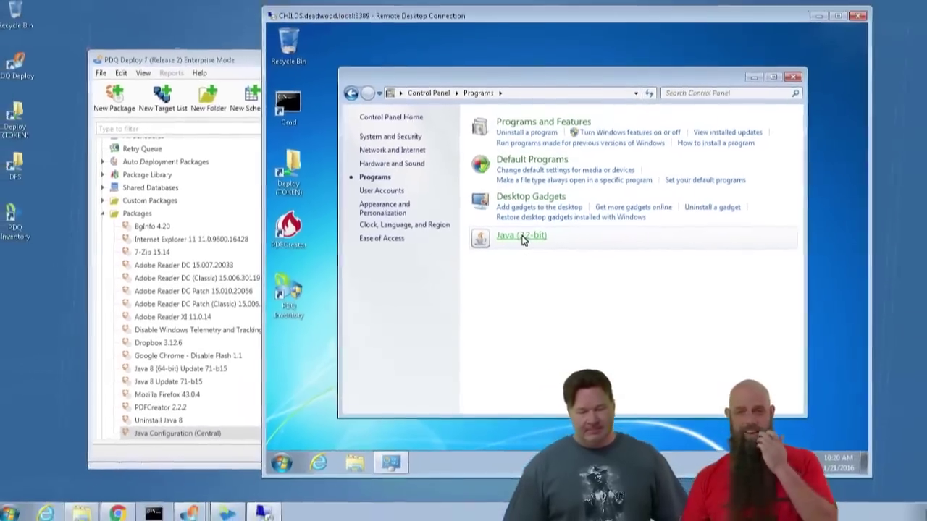
Step: Review the security level and Exception Site List in the remote computer's Java (32-bit) settings, then cancel without changes
{"action": "left_click", "coordinate": [522, 235]}
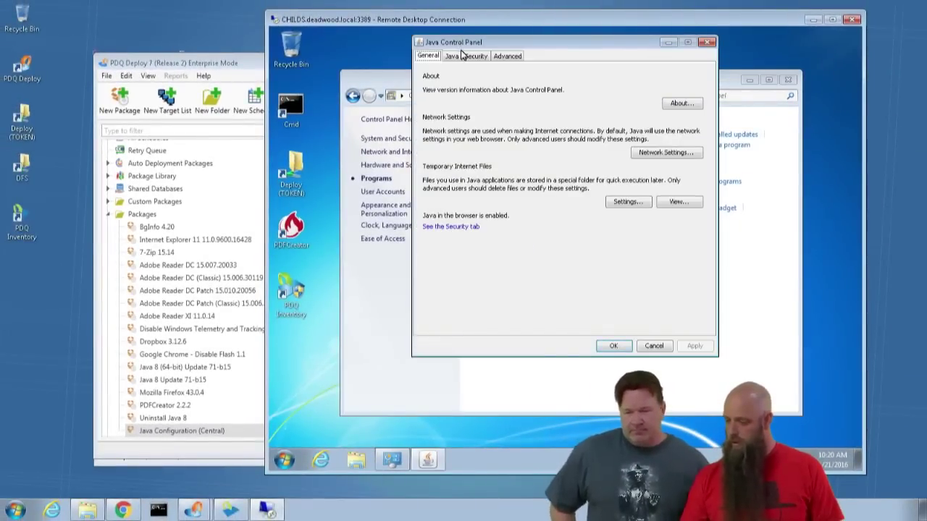
{"action": "left_click", "coordinate": [472, 56]}
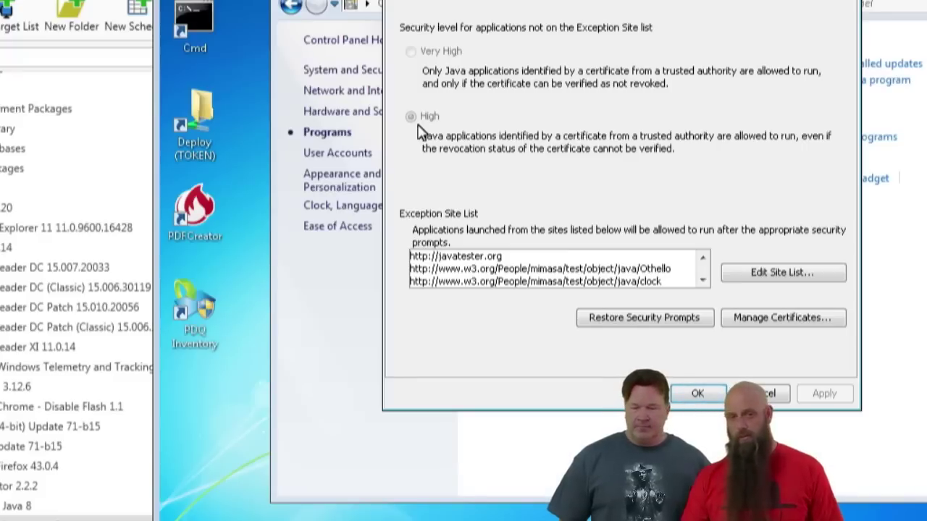
{"action": "left_click", "coordinate": [769, 393]}
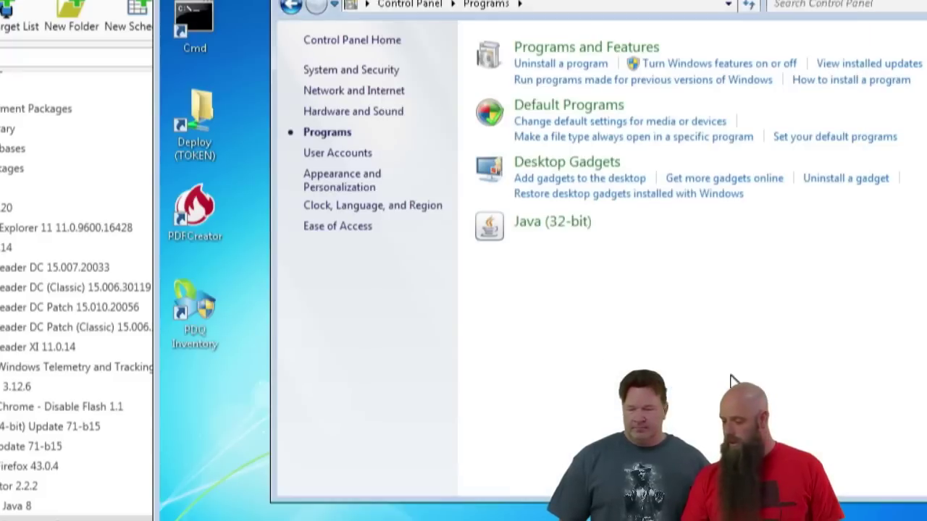
{"action": "left_click", "coordinate": [289, 501]}
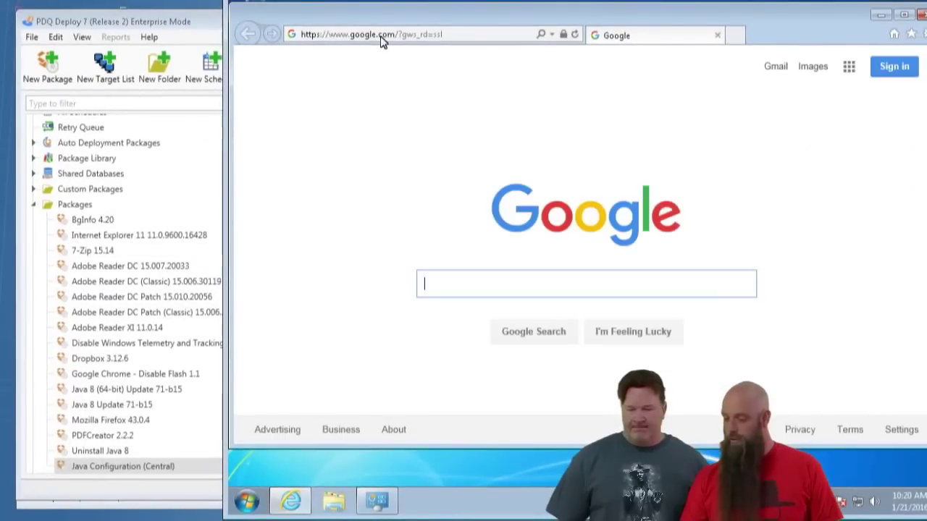
{"action": "left_click", "coordinate": [381, 42]}
{"action": "type", "text": "http://www.w3.org/People/mimasa/test/object/java/Othello"}
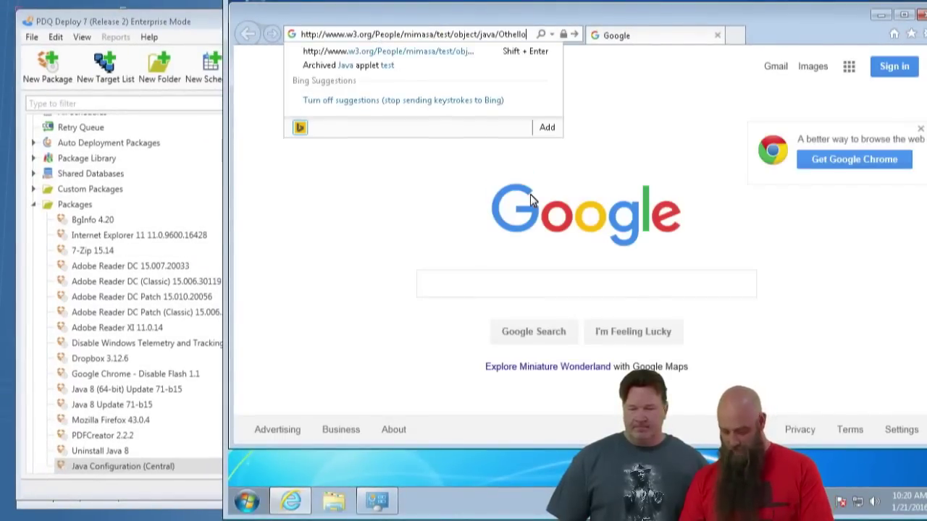
{"action": "key", "text": "Return"}
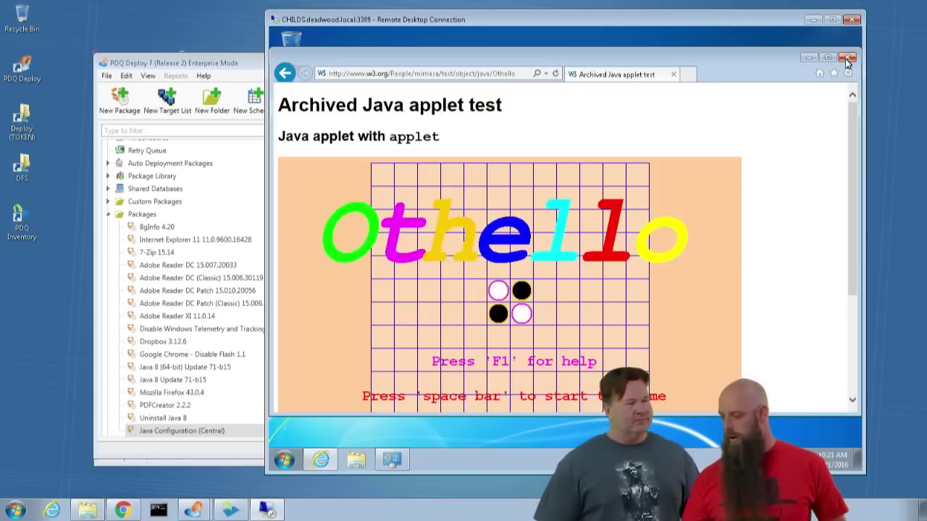
{"action": "left_click", "coordinate": [847, 60]}
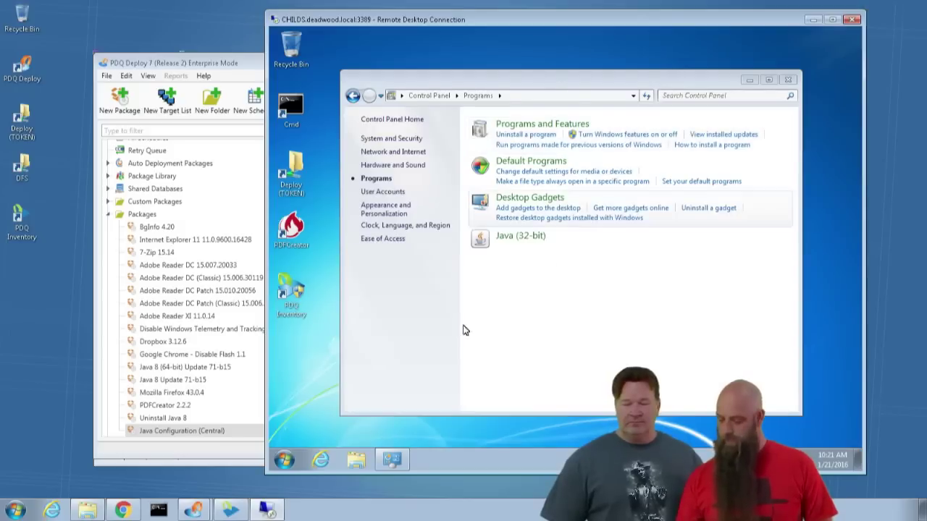
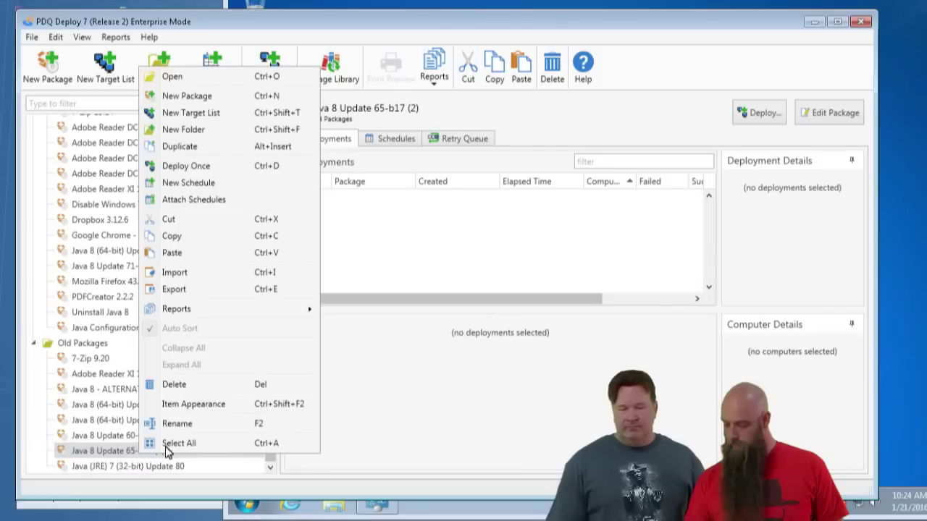
Step: Create a schedule named Java 8 for the Java 8 Update 65-b17 (2) package and add a daily trigger at 11:00 AM
{"action": "left_click", "coordinate": [203, 186]}
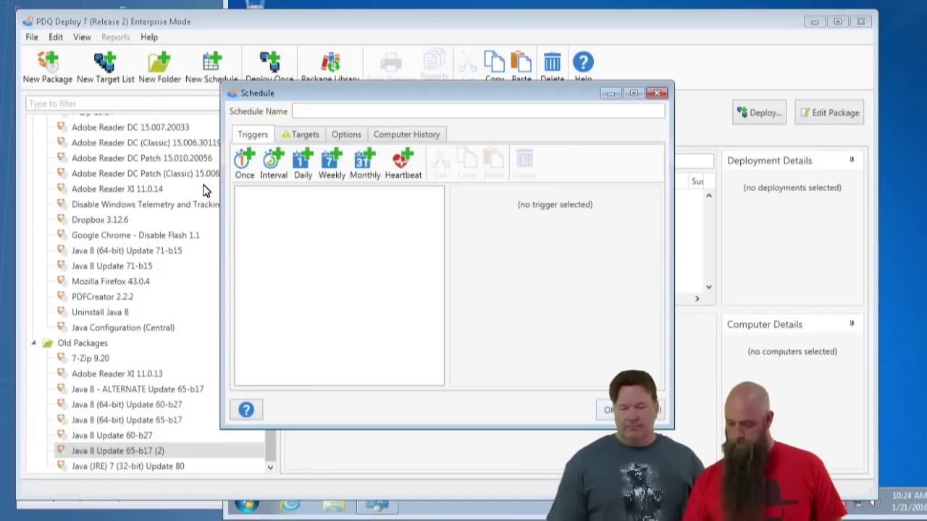
{"action": "type", "text": "Java 8"}
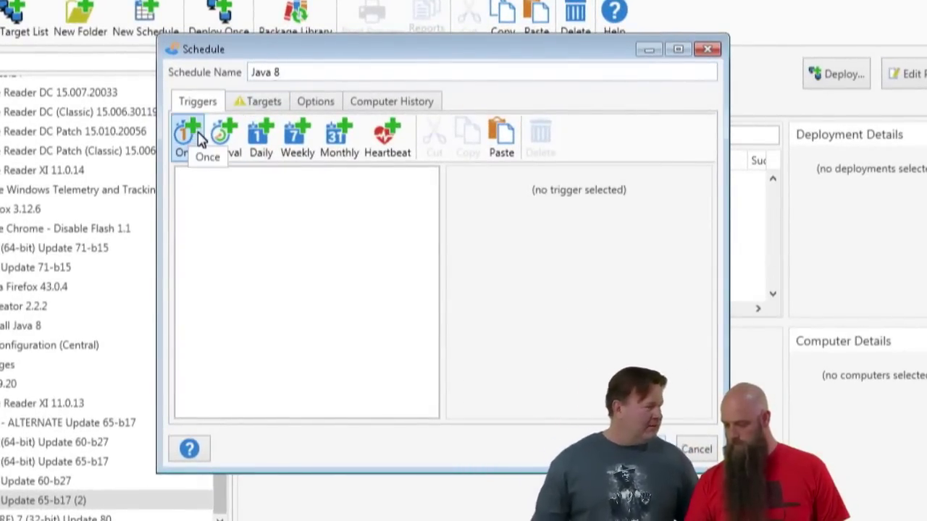
{"action": "left_click", "coordinate": [263, 140]}
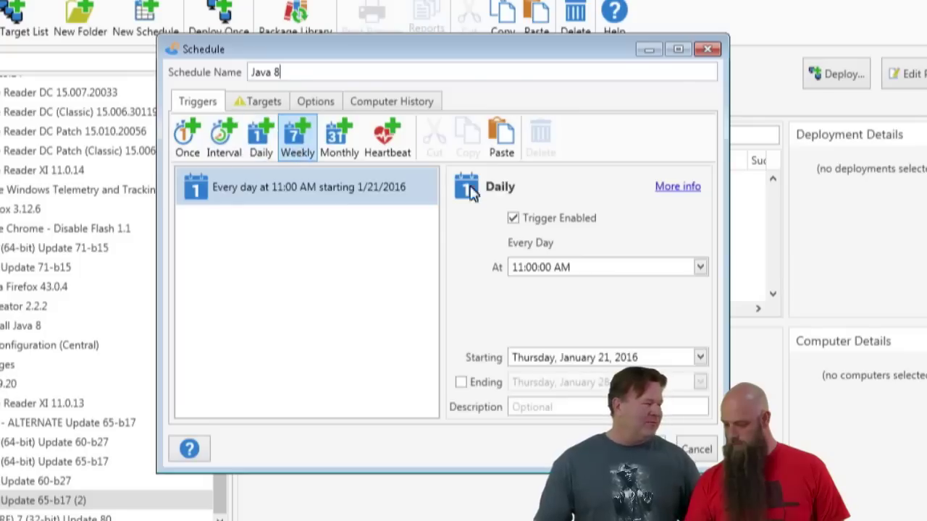
Step: Add the computer abraham as the schedule's target, check the schedule options, and save the schedule
{"action": "left_click", "coordinate": [265, 102]}
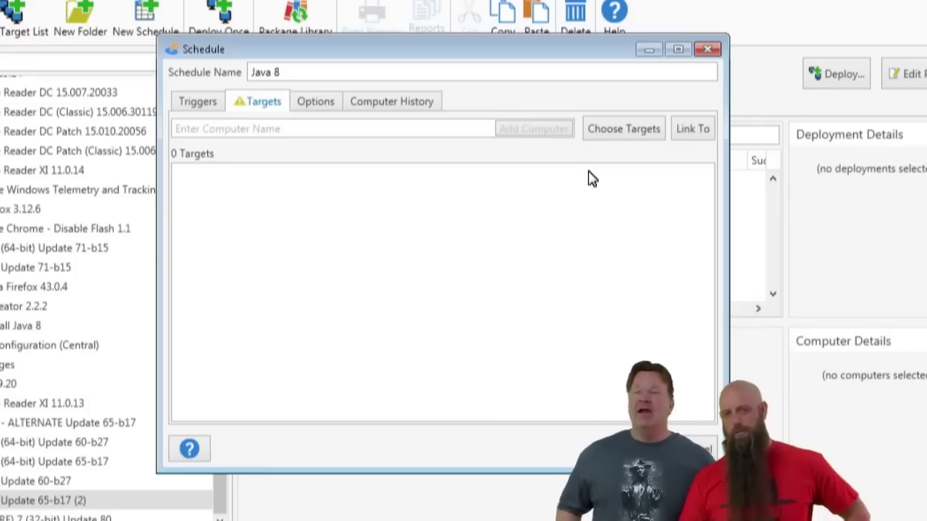
{"action": "left_click", "coordinate": [632, 132]}
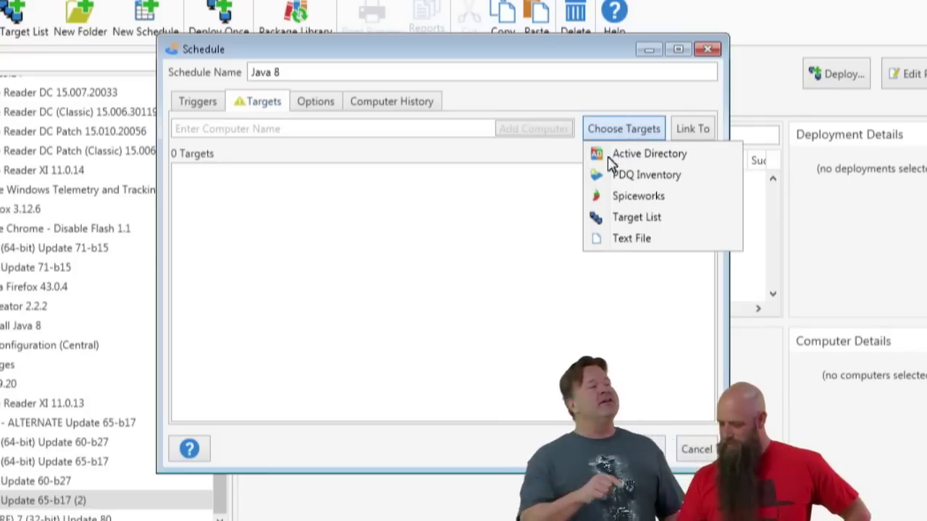
{"action": "left_click", "coordinate": [222, 135]}
{"action": "type", "text": "abraham"}
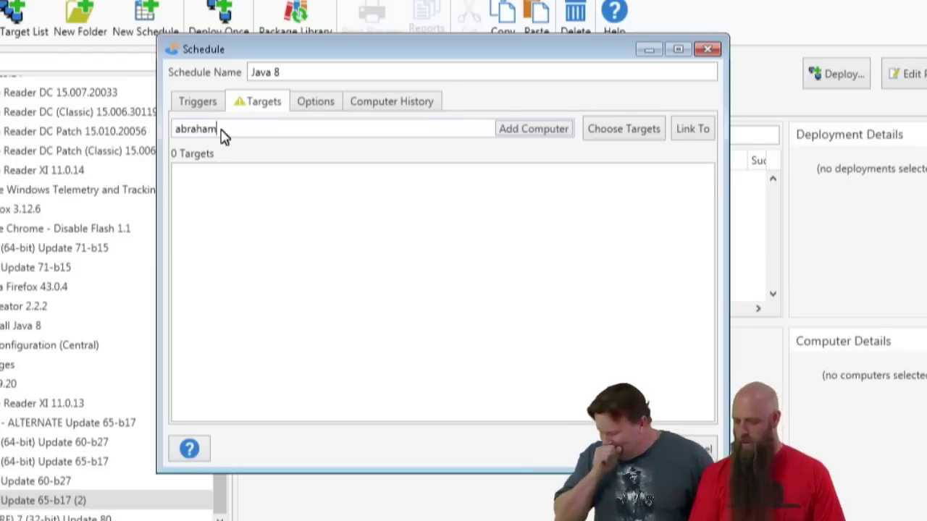
{"action": "key", "text": "Return"}
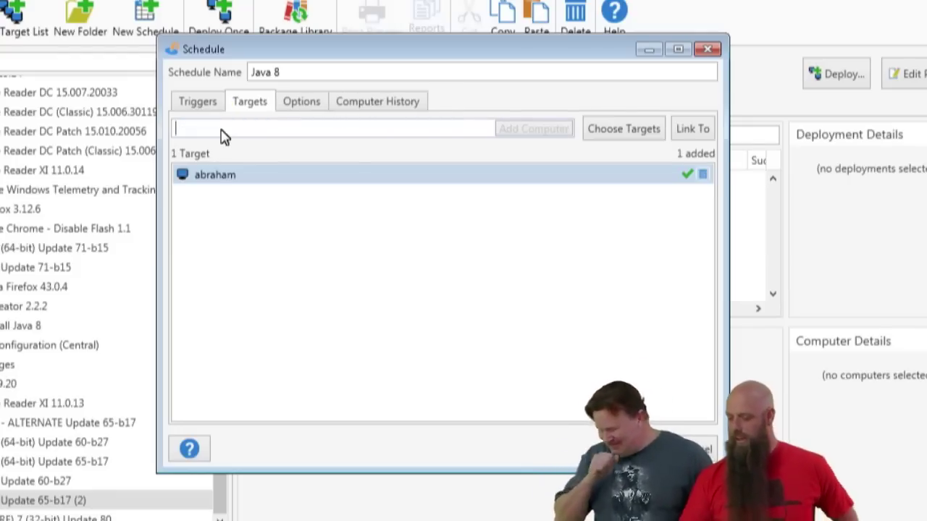
{"action": "left_click", "coordinate": [301, 102]}
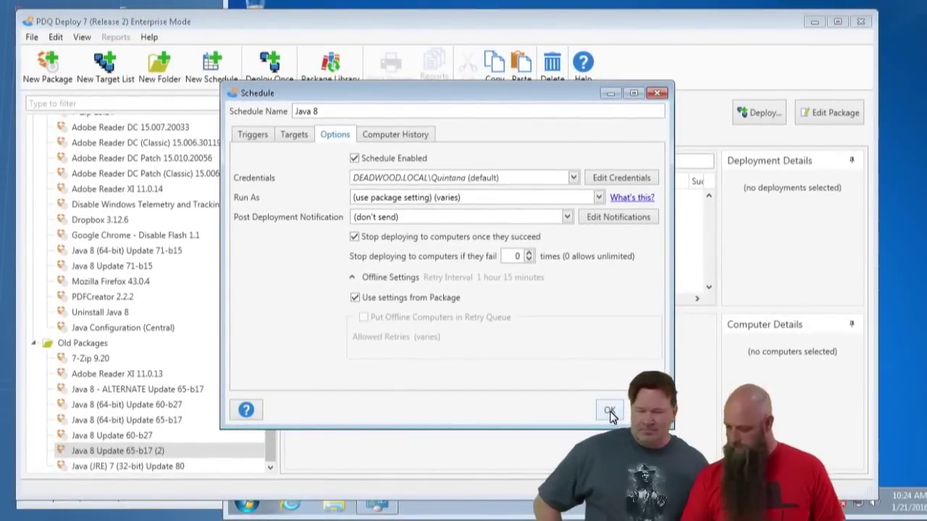
{"action": "left_click", "coordinate": [613, 410]}
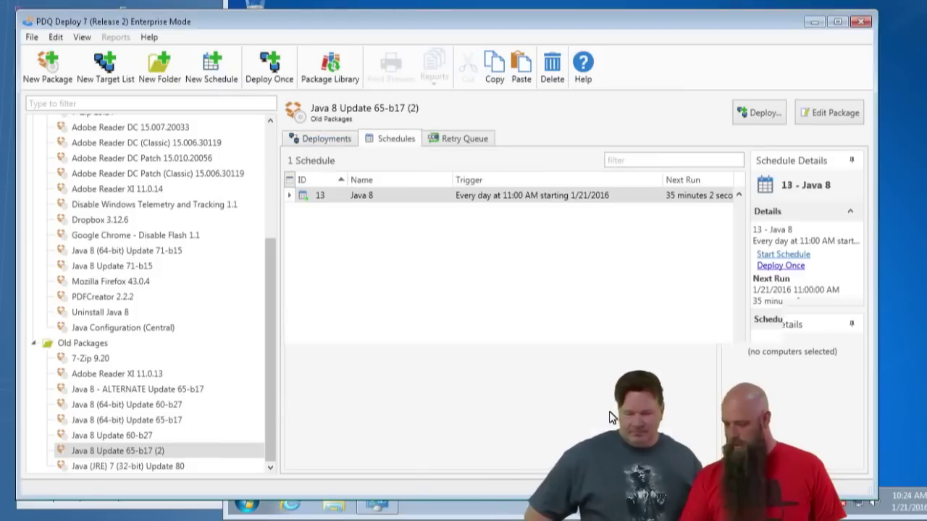
Step: Open the package selection for the Java 8 schedule's attached packages and filter the available packages by java
{"action": "double_click", "coordinate": [353, 195]}
{"action": "left_click", "coordinate": [379, 135]}
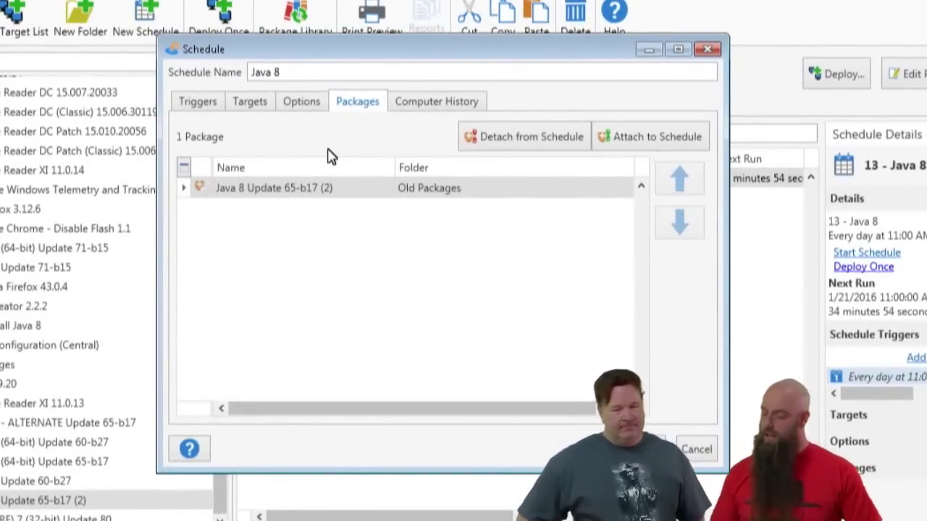
{"action": "left_click", "coordinate": [619, 139]}
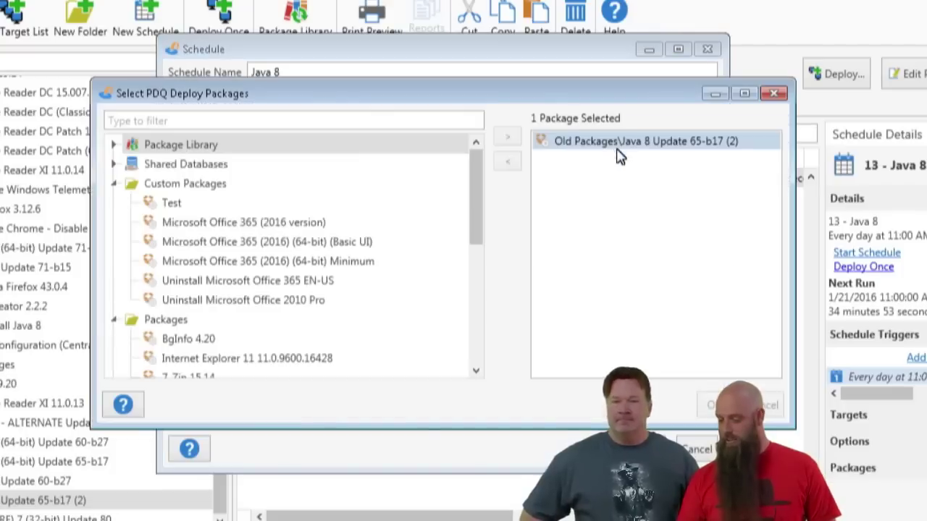
{"action": "scroll", "coordinate": [144, 248], "scroll_direction": "down", "scroll_amount": 4}
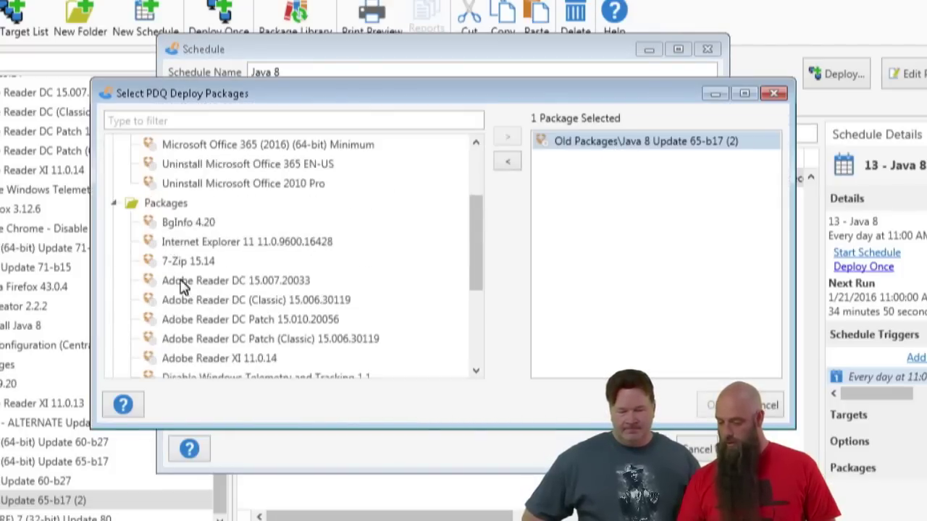
{"action": "left_click", "coordinate": [187, 123]}
{"action": "type", "text": "j"}
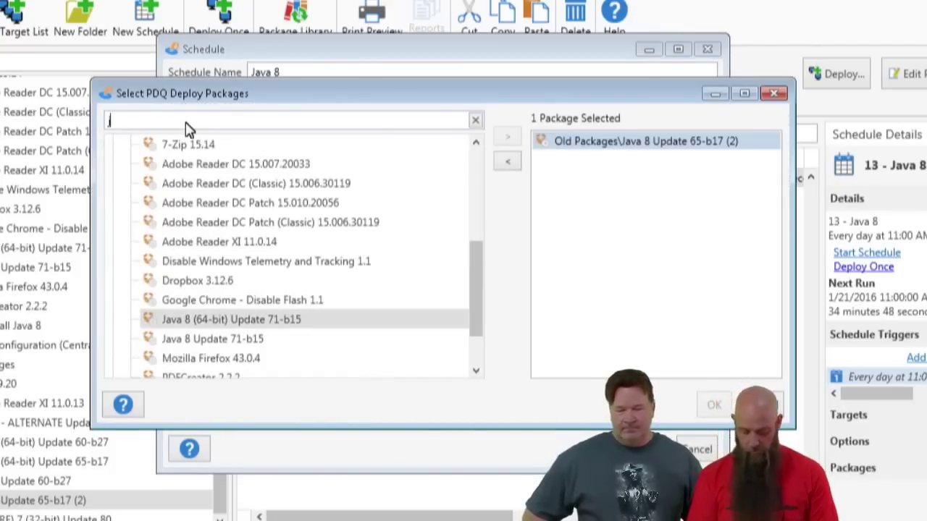
{"action": "type", "text": "ava"}
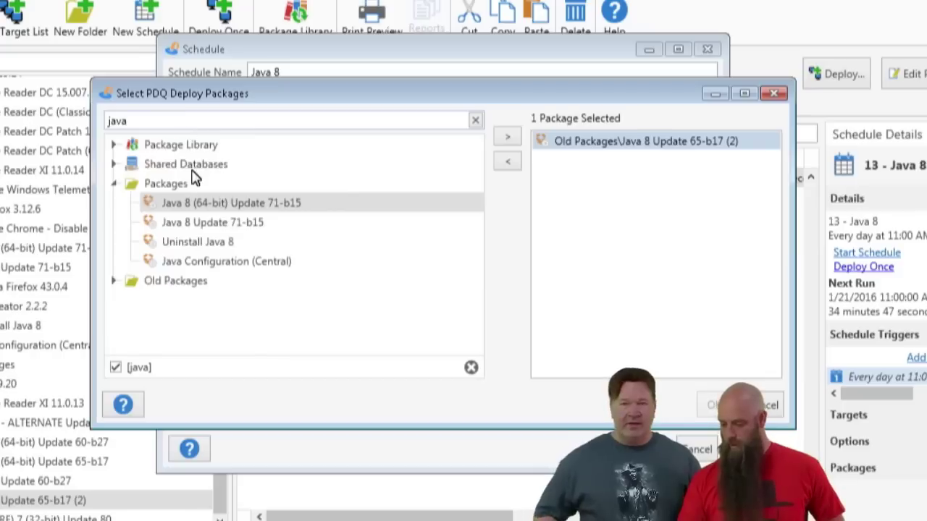
Step: Try replacing Java 8 Update 65-b17 (2) with Java 8 Update 71-b15 in the schedule, view its computer history, and cancel the schedule edits
{"action": "left_click", "coordinate": [173, 224]}
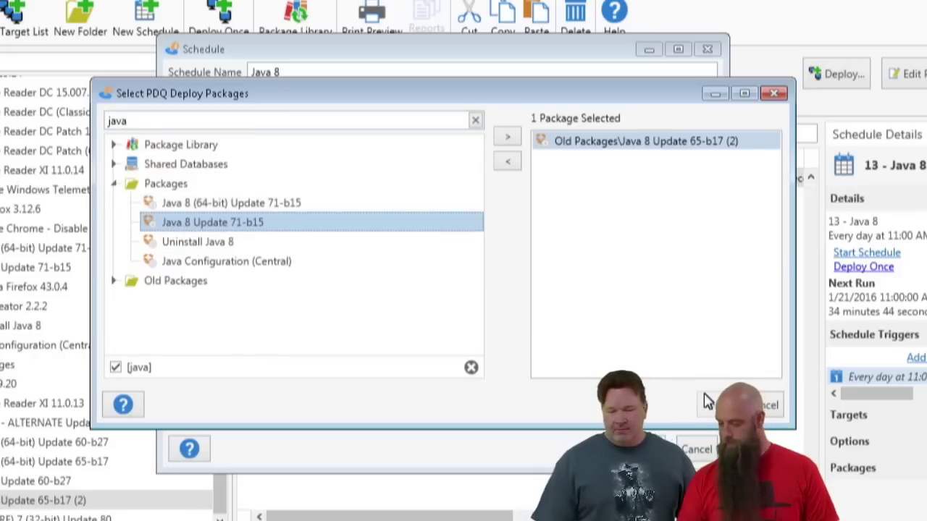
{"action": "double_click", "coordinate": [196, 224]}
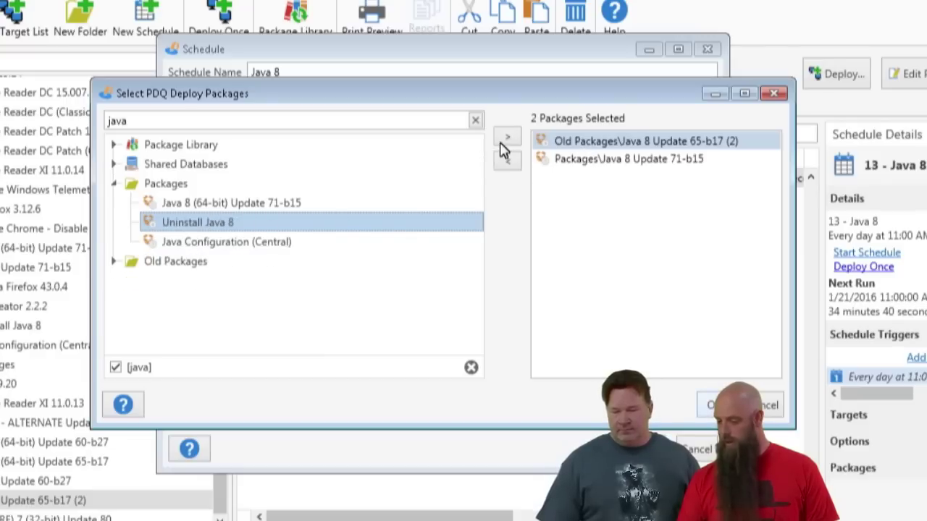
{"action": "left_click", "coordinate": [506, 160]}
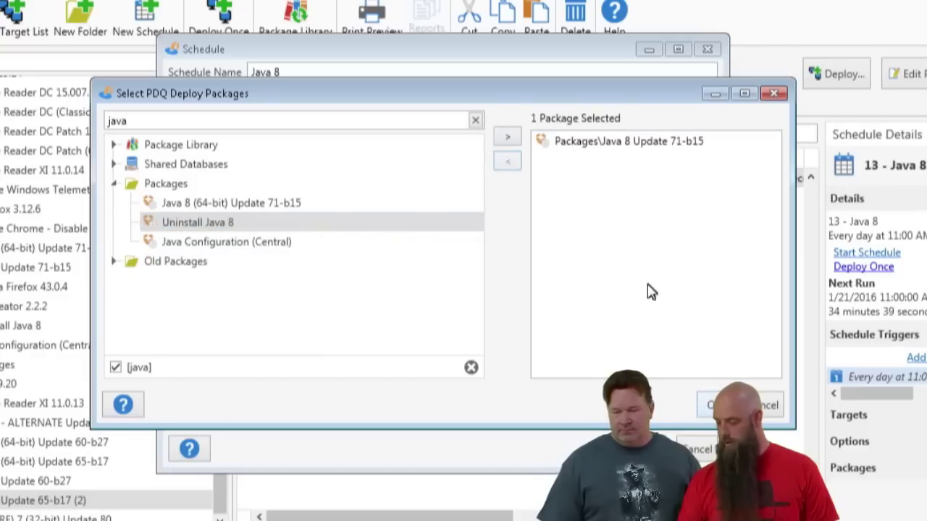
{"action": "left_click", "coordinate": [710, 408]}
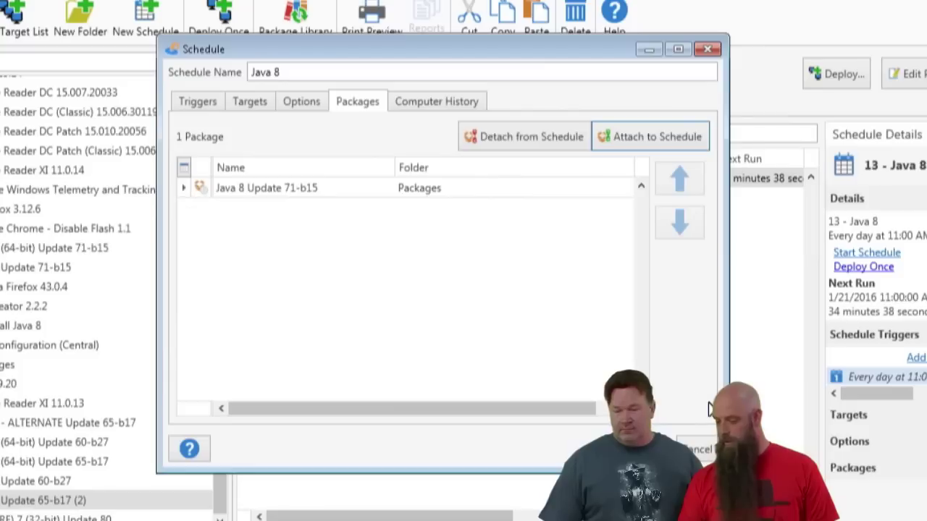
{"action": "left_click", "coordinate": [414, 107]}
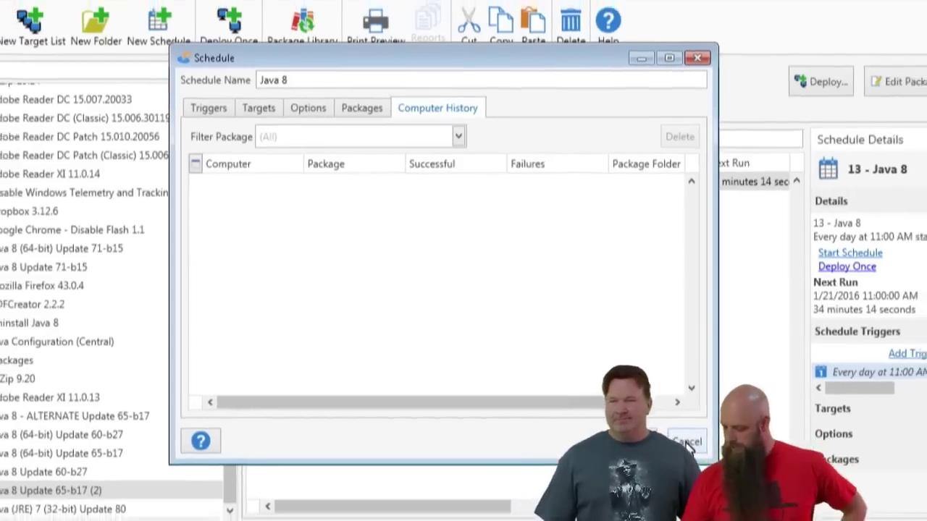
{"action": "left_click", "coordinate": [699, 451]}
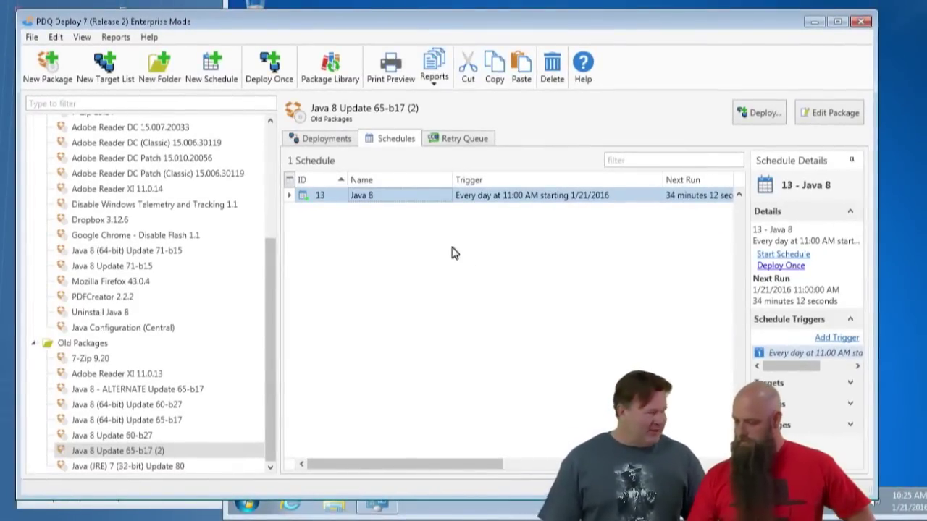
Step: Delete the Java 8 schedule entirely instead of only detaching it from the package
{"action": "key", "text": "Delete"}
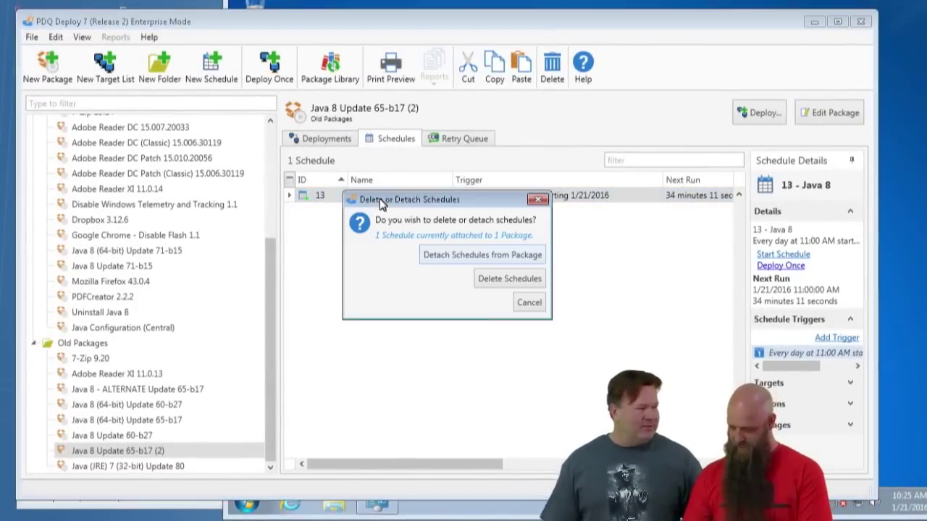
{"action": "left_click", "coordinate": [493, 278]}
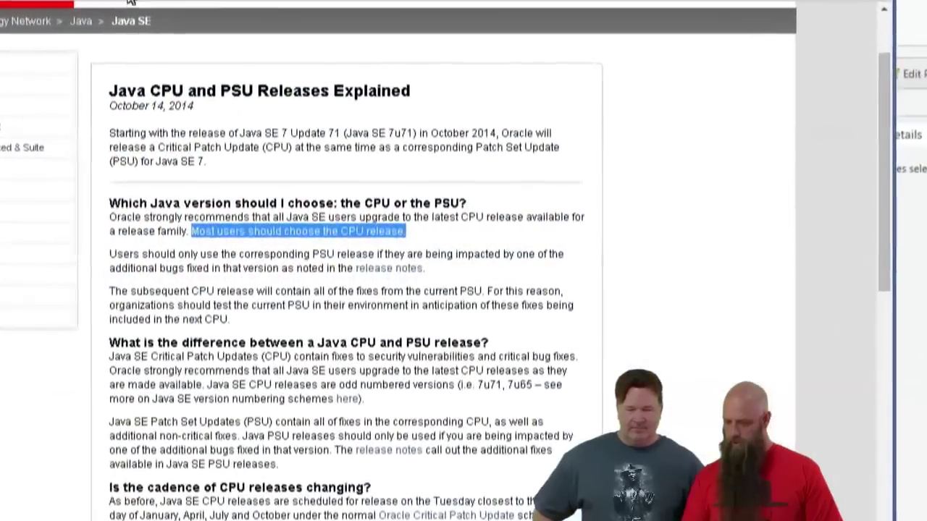
Step: In Chrome, open the bookmarked Java 8 Configs page and examine the system-level deployment.config locations and the deployment property tables
{"action": "left_click", "coordinate": [203, 46]}
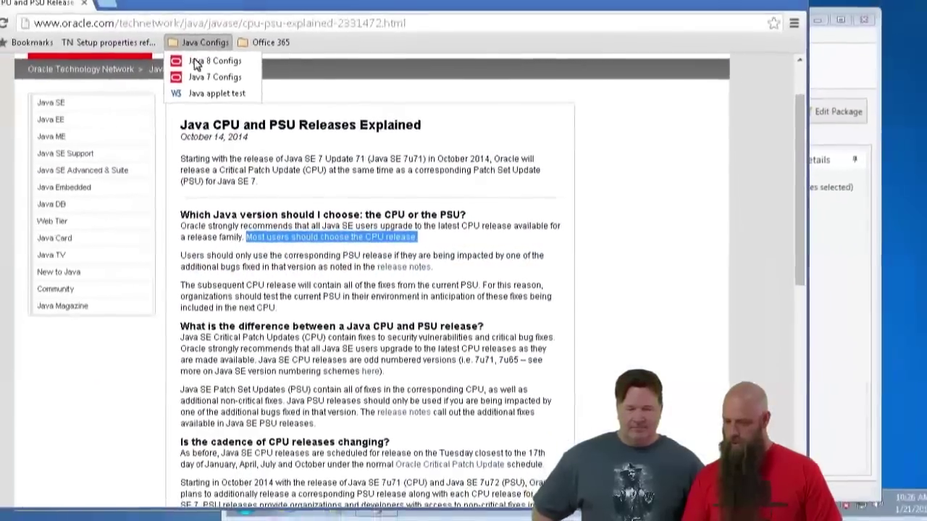
{"action": "left_click", "coordinate": [196, 64]}
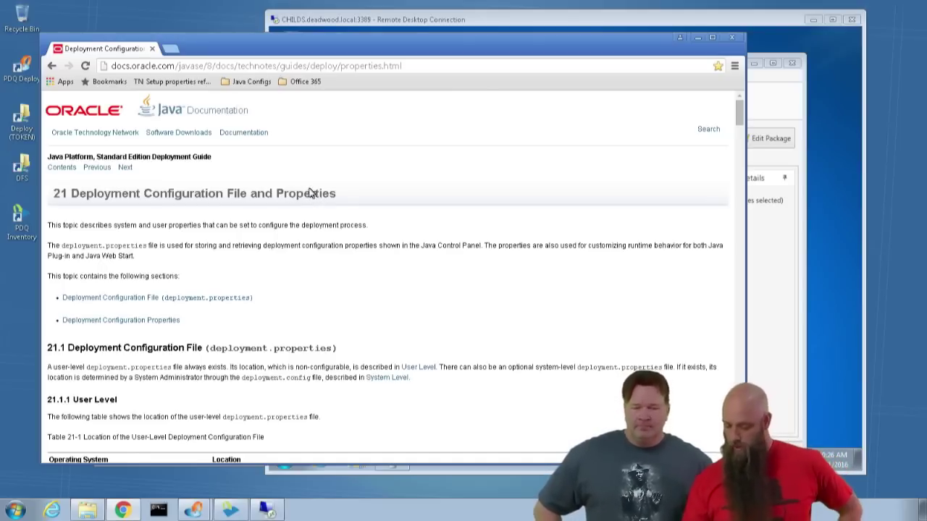
{"action": "scroll", "coordinate": [352, 240], "scroll_direction": "down", "scroll_amount": 2}
{"action": "scroll", "coordinate": [358, 250], "scroll_direction": "down", "scroll_amount": 6}
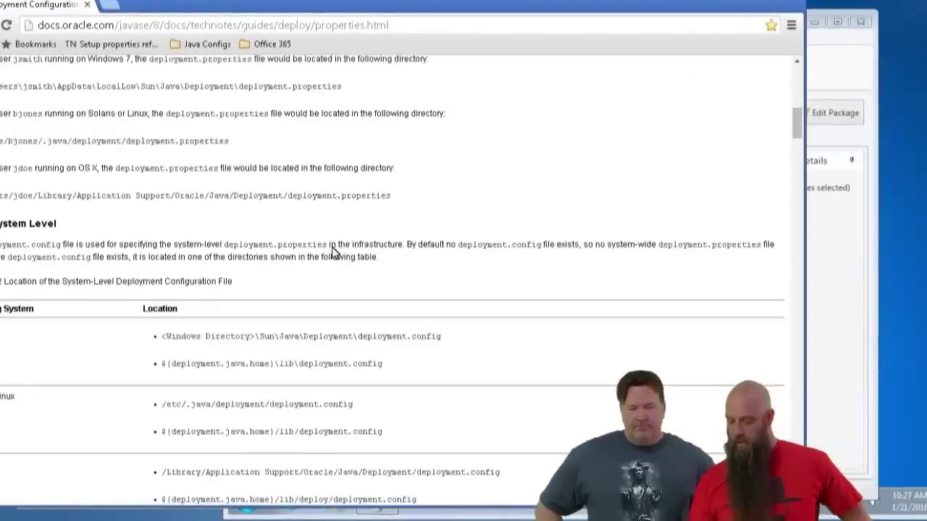
{"action": "scroll", "coordinate": [333, 251], "scroll_direction": "down", "scroll_amount": 9}
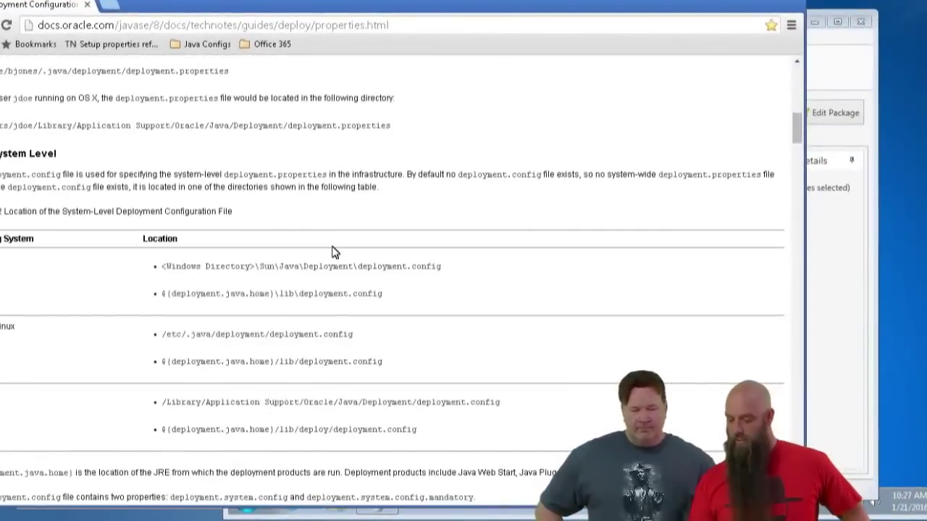
{"action": "scroll", "coordinate": [213, 275], "scroll_direction": "down", "scroll_amount": 3}
{"action": "scroll", "coordinate": [212, 275], "scroll_direction": "down", "scroll_amount": 1}
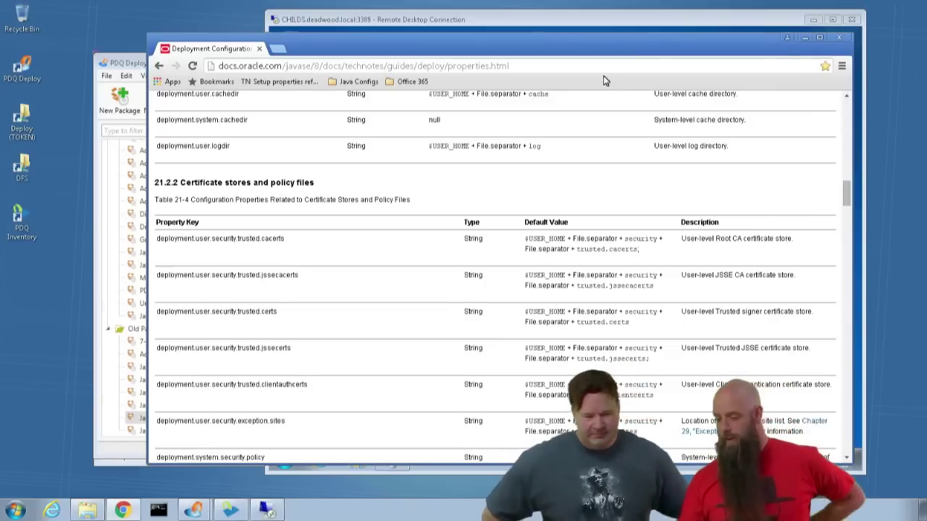
Step: Open the bookmarked Java 7 Configs page and examine its certificate store and policy file properties
{"action": "left_click", "coordinate": [354, 83]}
{"action": "left_click", "coordinate": [351, 106]}
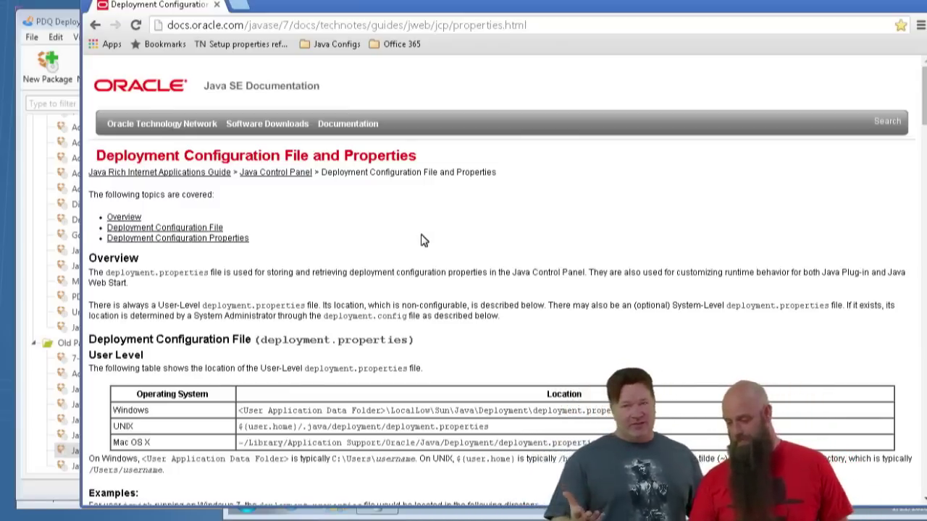
{"action": "scroll", "coordinate": [419, 238], "scroll_direction": "down", "scroll_amount": 15}
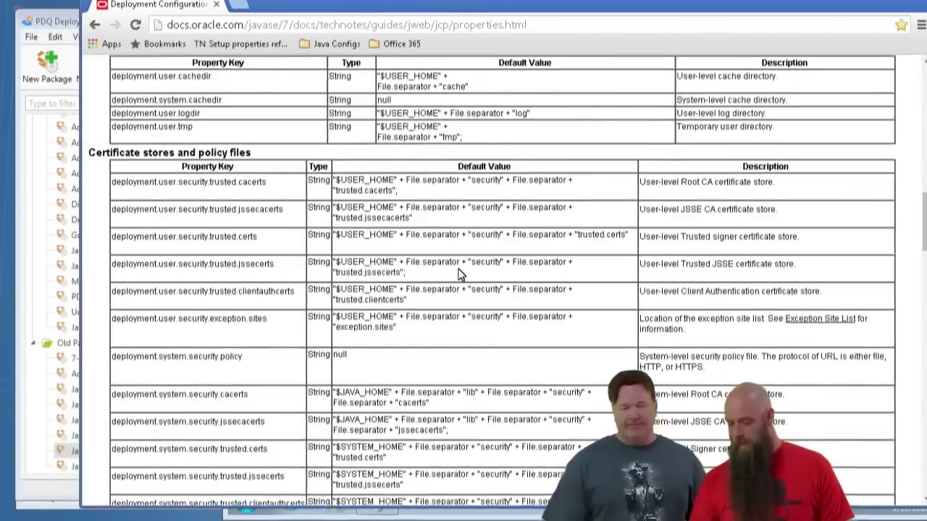